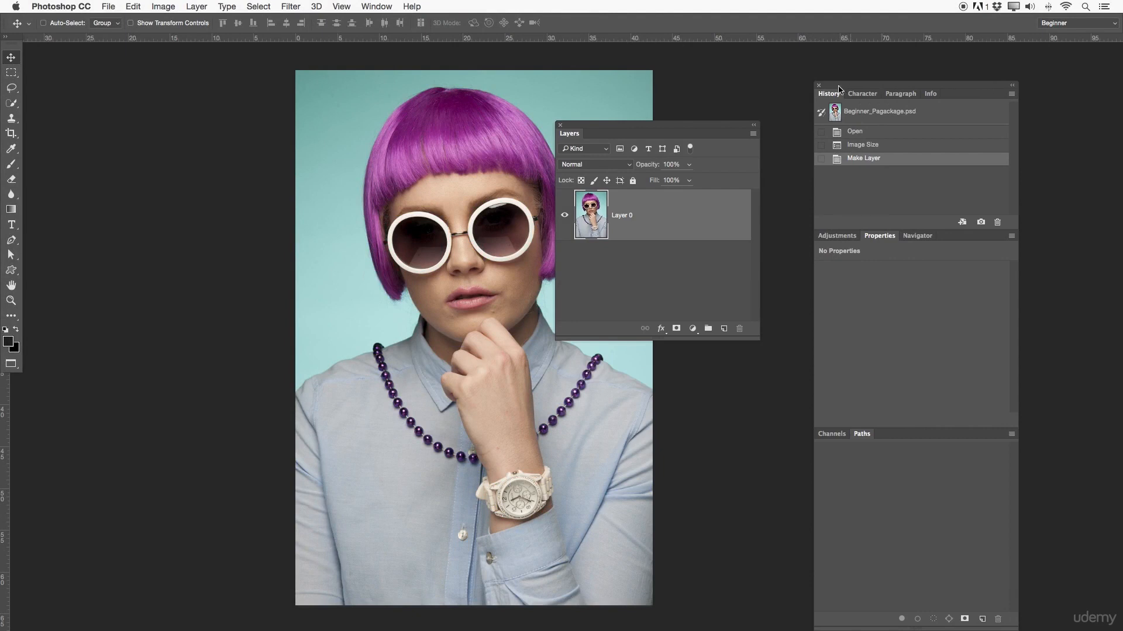
Enlarge the Layers panel, separate it from the other panels and place it in the empty workspace beside the portrait
{"action": "left_click_drag", "start_coordinate": [683, 123], "coordinate": [798, 58]}
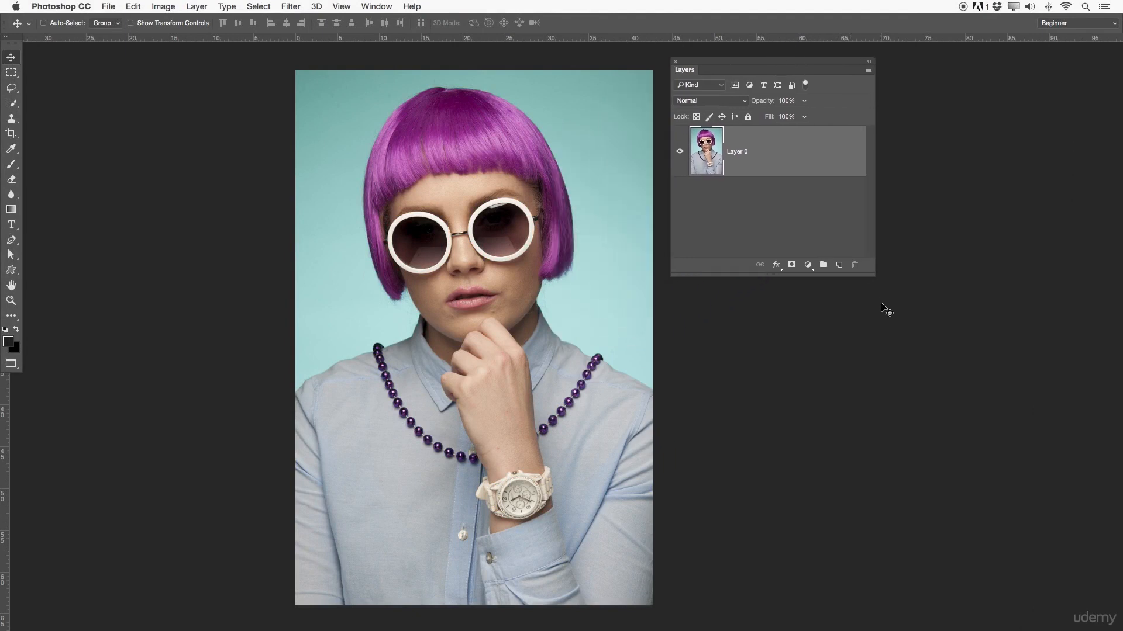
{"action": "left_click_drag", "start_coordinate": [872, 279], "coordinate": [954, 530]}
{"action": "left_click_drag", "start_coordinate": [748, 61], "coordinate": [901, 64]}
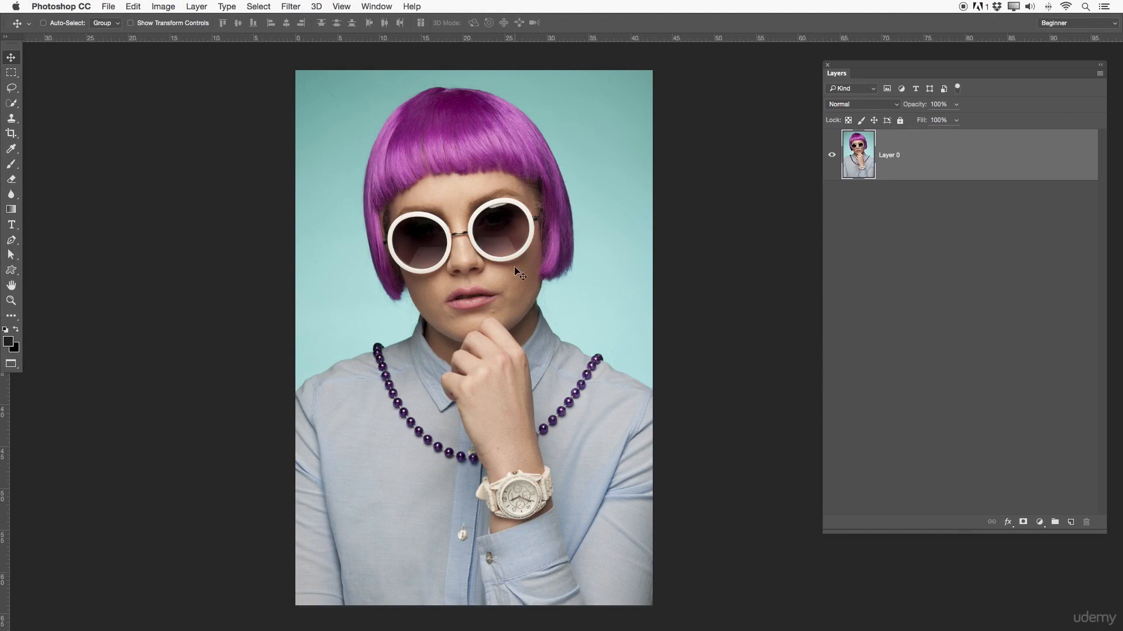
{"action": "left_click_drag", "start_coordinate": [534, 268], "coordinate": [527, 264]}
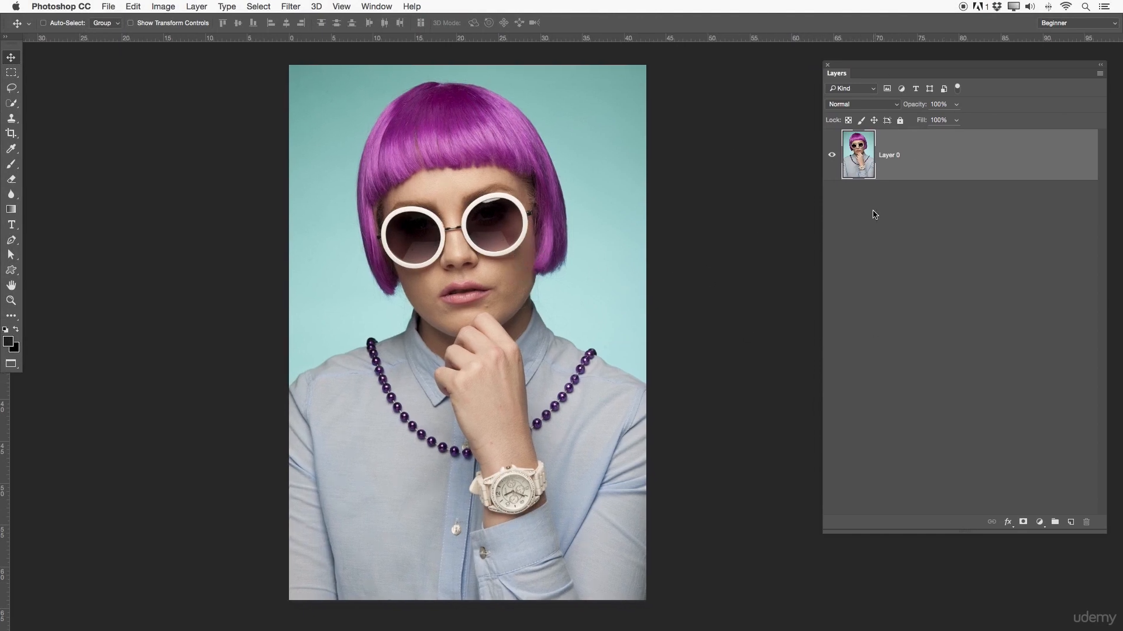
Rename Layer 0 as Pixel layer
{"action": "double_click", "coordinate": [891, 155]}
{"action": "key", "text": "BackSpace"}
{"action": "type", "text": "Pixel laywerer"}
{"action": "key", "text": "Return"}
Open the Layer Style settings for Pixel layer and arrange the dialog and the portrait side by side
{"action": "double_click", "coordinate": [925, 168]}
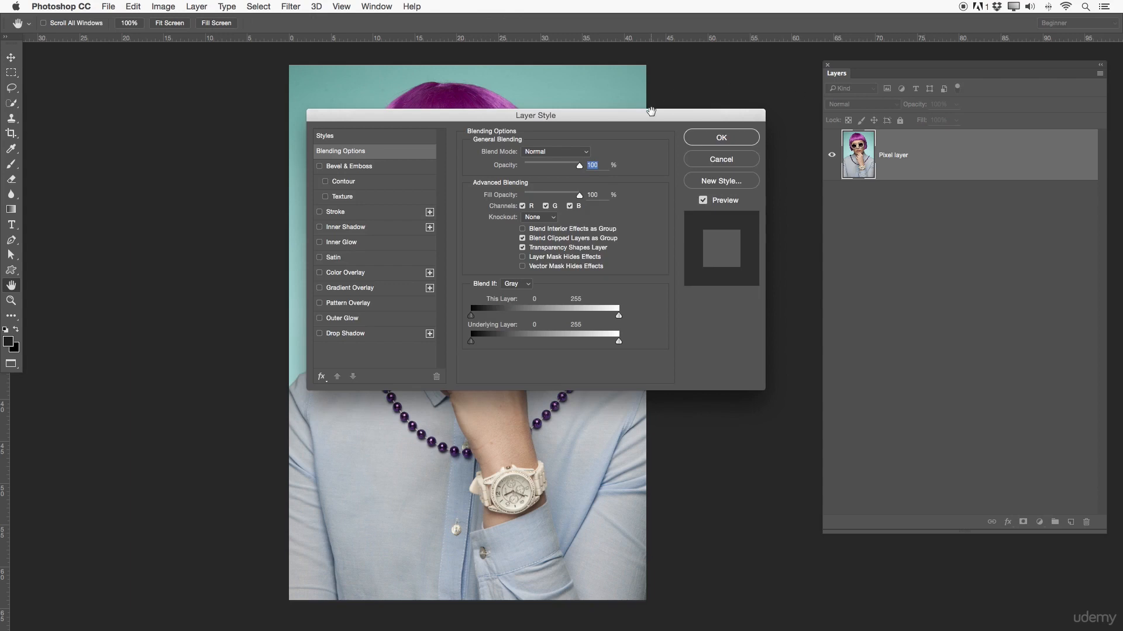
{"action": "left_click_drag", "start_coordinate": [563, 116], "coordinate": [859, 214]}
{"action": "left_click_drag", "start_coordinate": [390, 240], "coordinate": [186, 242]}
{"action": "left_click_drag", "start_coordinate": [709, 209], "coordinate": [586, 196]}
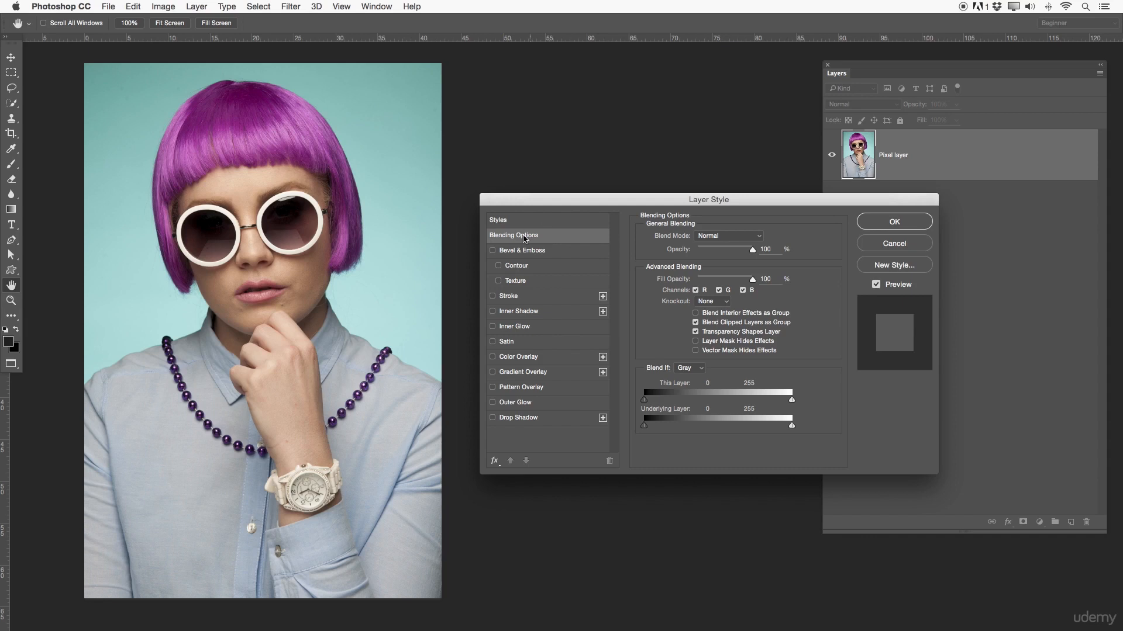
Compare the blend mode options in the Layer Style dialog with those in the Layers panel, leaving the layer on Normal
{"action": "left_click", "coordinate": [751, 235]}
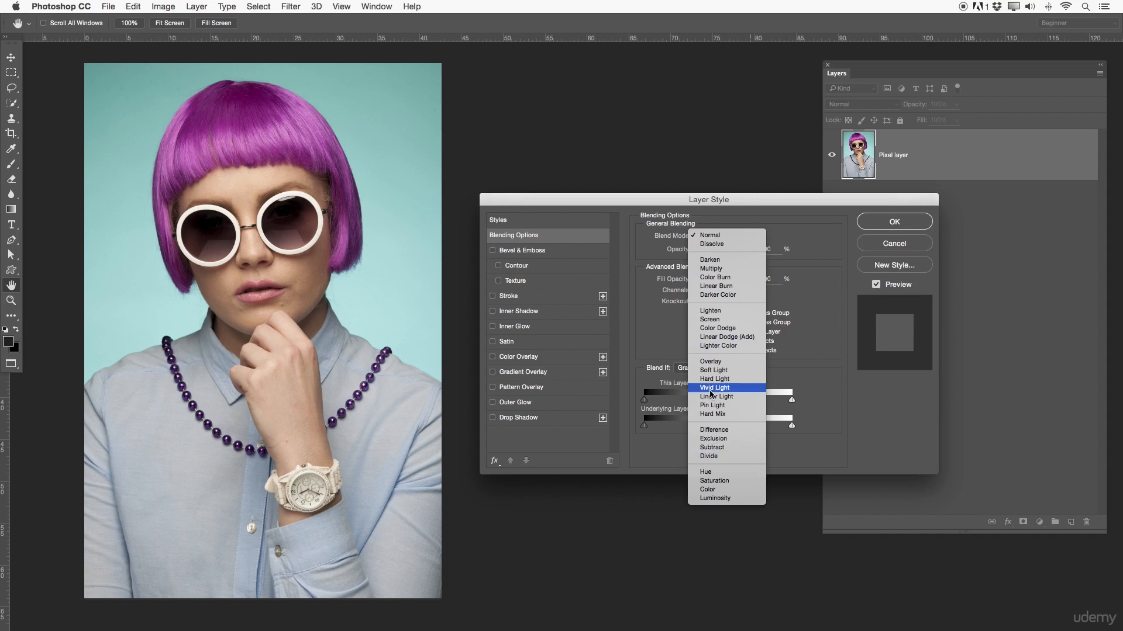
{"action": "left_click", "coordinate": [777, 217]}
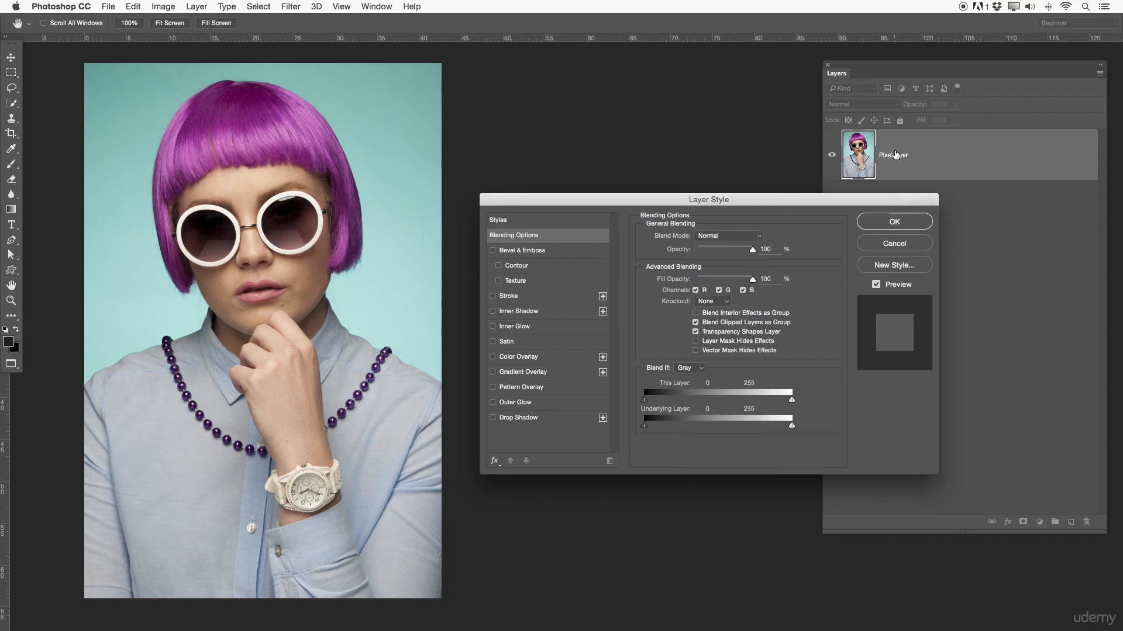
{"action": "key", "text": "Escape"}
{"action": "left_click", "coordinate": [916, 153]}
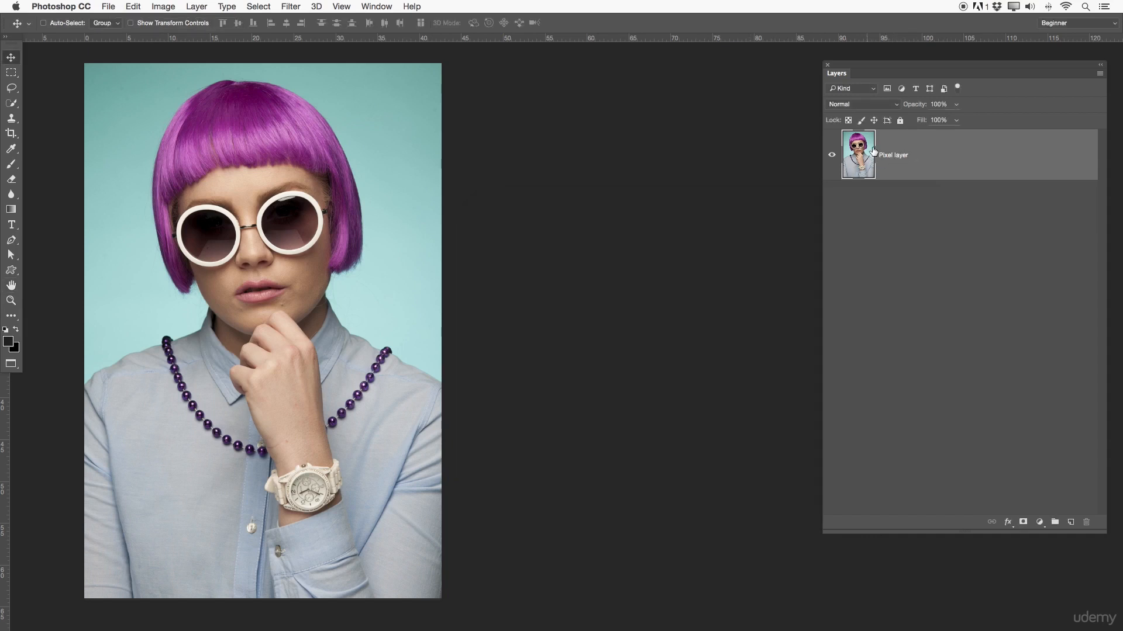
{"action": "left_click", "coordinate": [873, 105]}
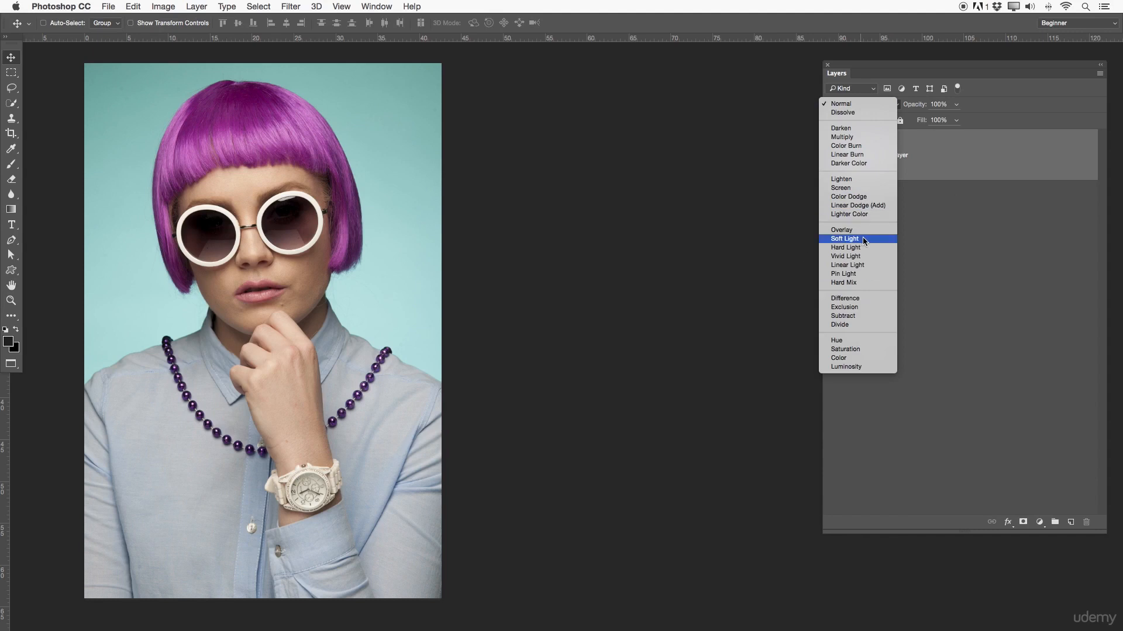
{"action": "left_click", "coordinate": [924, 205]}
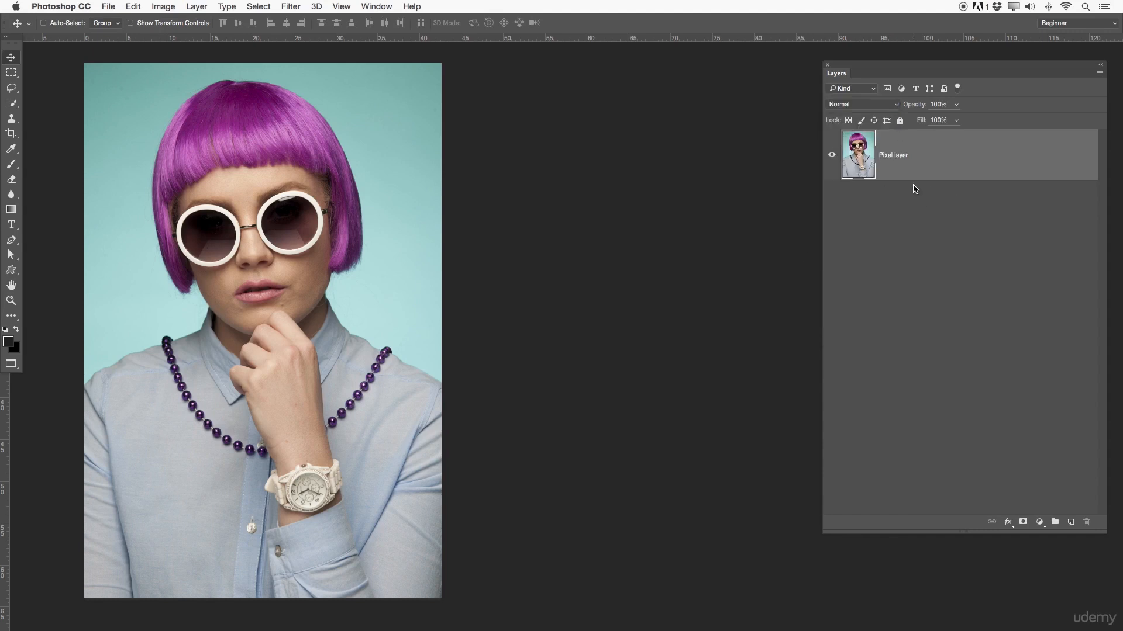
Reopen the Layer Style settings of Pixel layer, add a Color Overlay and compare the image with the effect off and on
{"action": "double_click", "coordinate": [943, 154]}
{"action": "left_click_drag", "start_coordinate": [775, 203], "coordinate": [773, 202]}
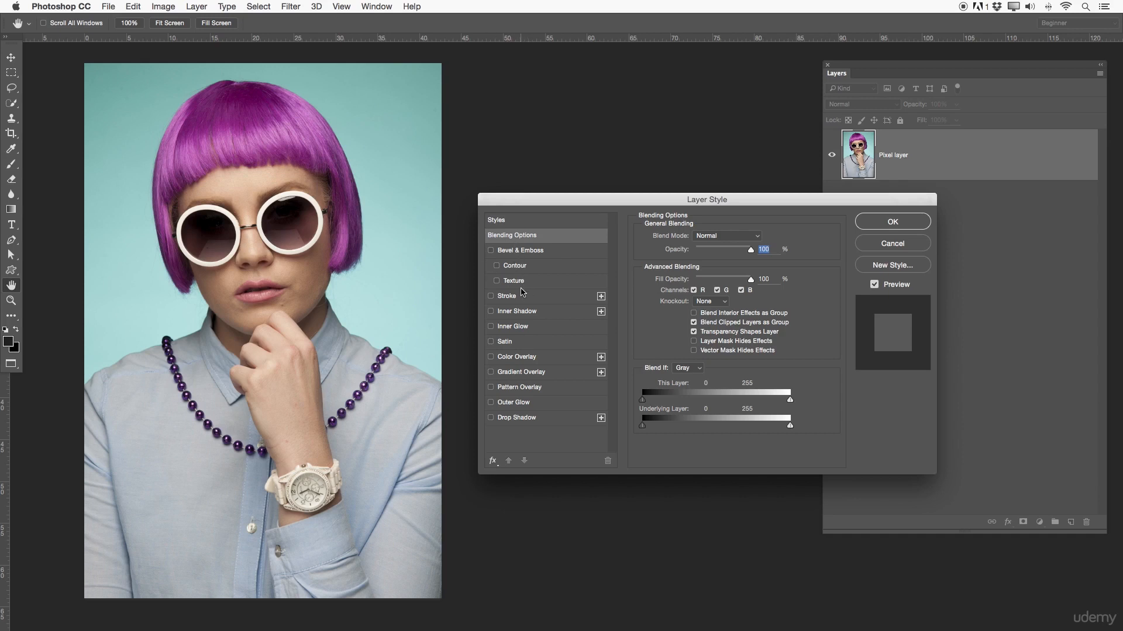
{"action": "left_click", "coordinate": [524, 357]}
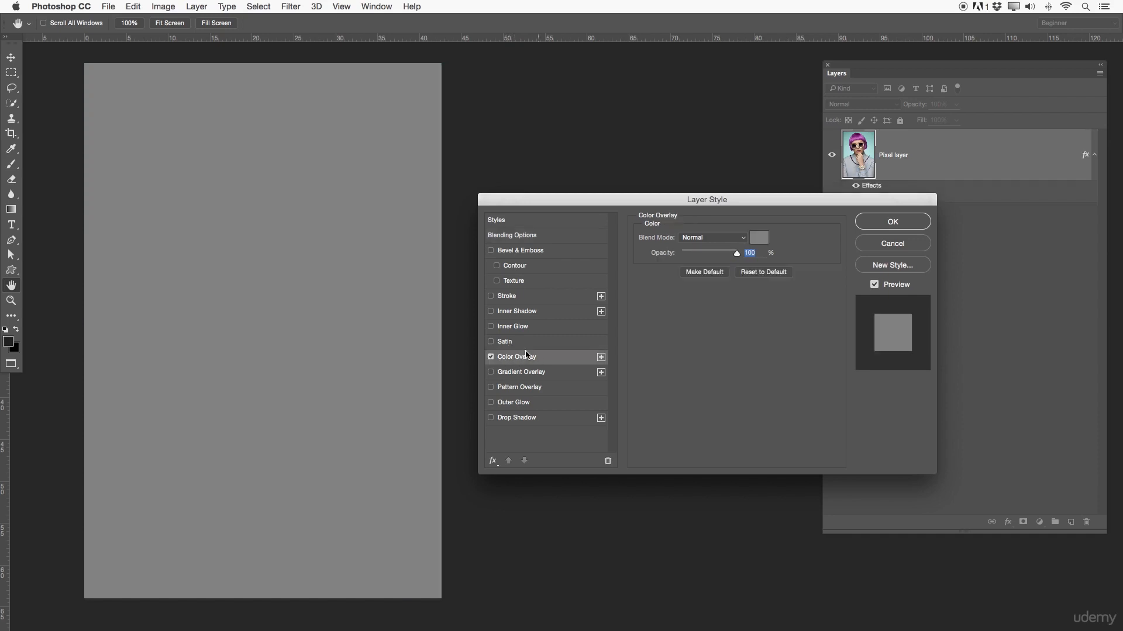
{"action": "left_click", "coordinate": [491, 357]}
{"action": "left_click", "coordinate": [491, 357]}
{"action": "left_click", "coordinate": [492, 357]}
{"action": "left_click", "coordinate": [492, 357]}
Try several blend modes on the gray color overlay, including Lighten, Difference and Divide, and return it to Normal
{"action": "left_click", "coordinate": [739, 238]}
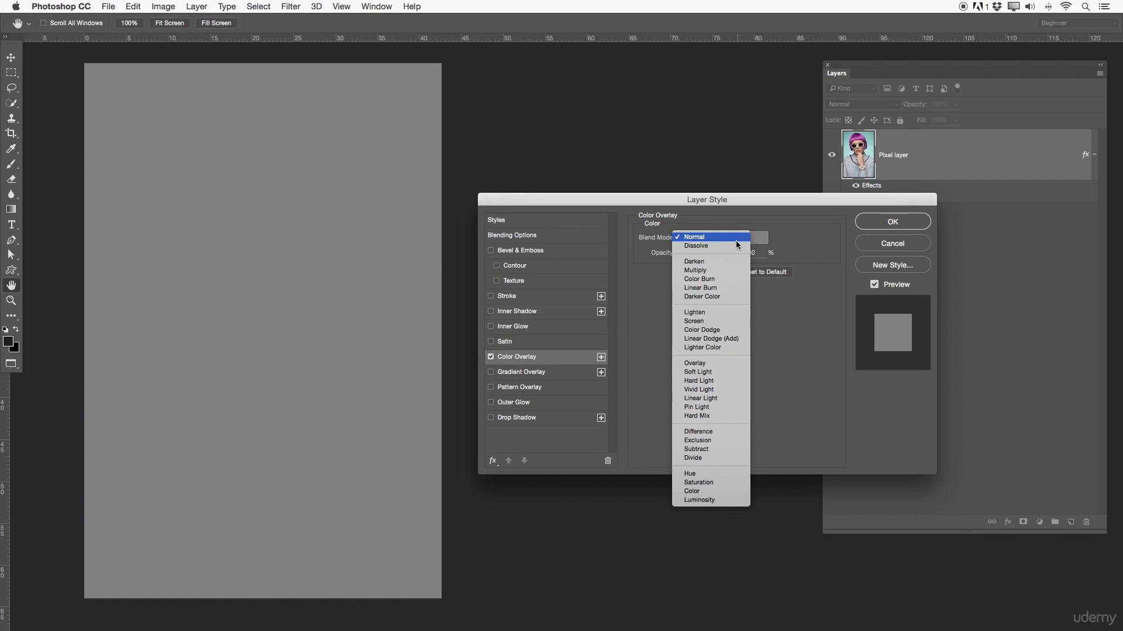
{"action": "left_click", "coordinate": [736, 312]}
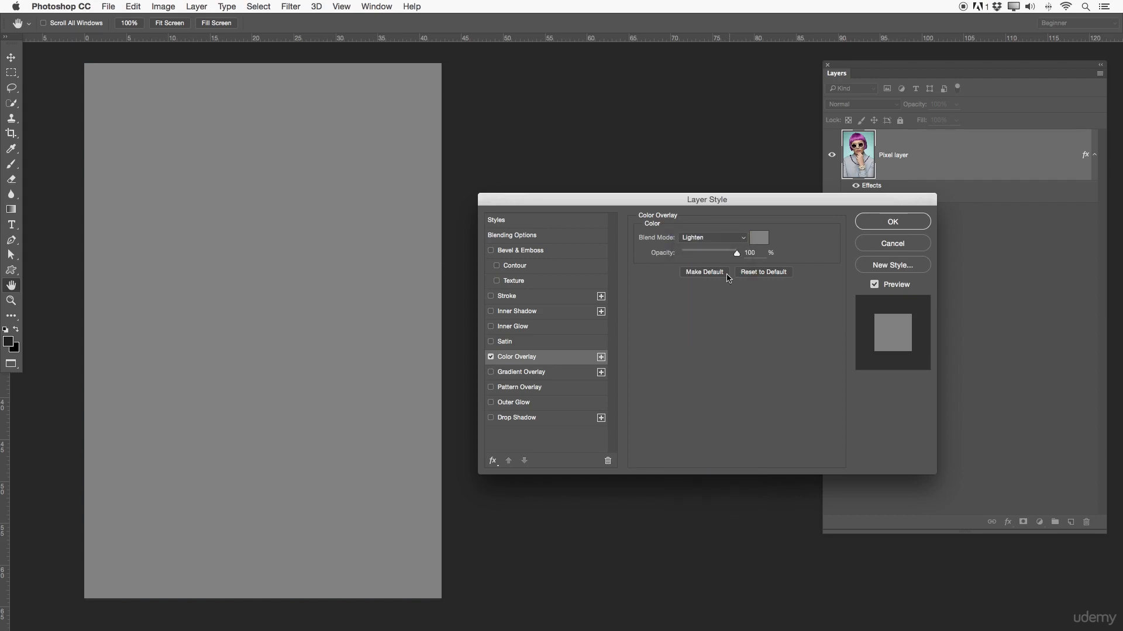
{"action": "left_click", "coordinate": [714, 238]}
{"action": "left_click", "coordinate": [706, 344]}
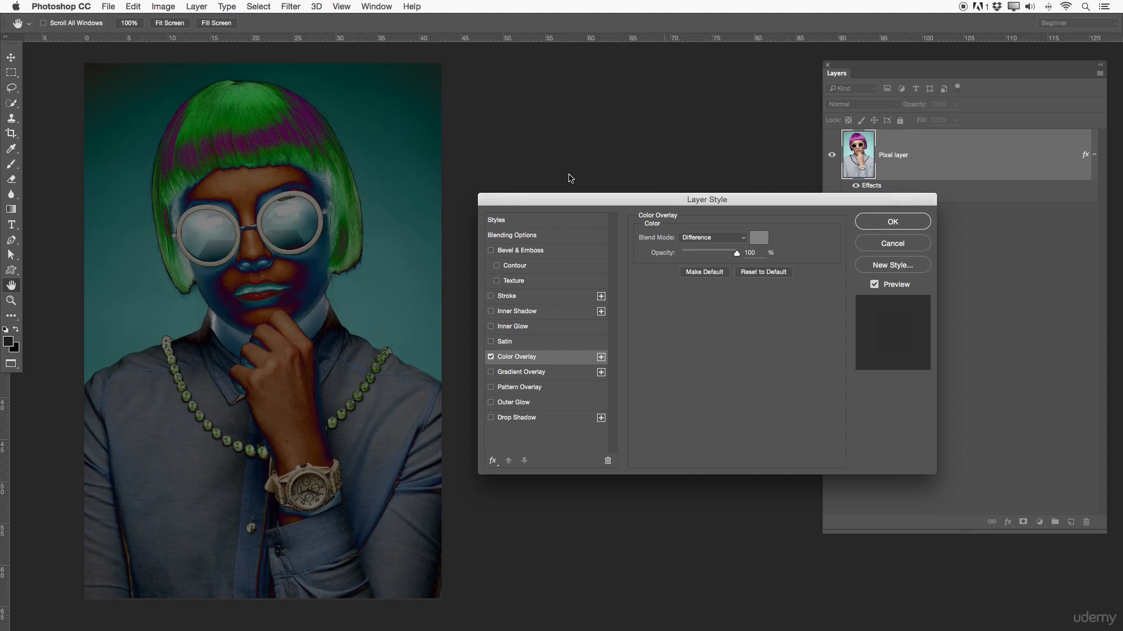
{"action": "left_click", "coordinate": [699, 239]}
{"action": "left_click", "coordinate": [695, 265]}
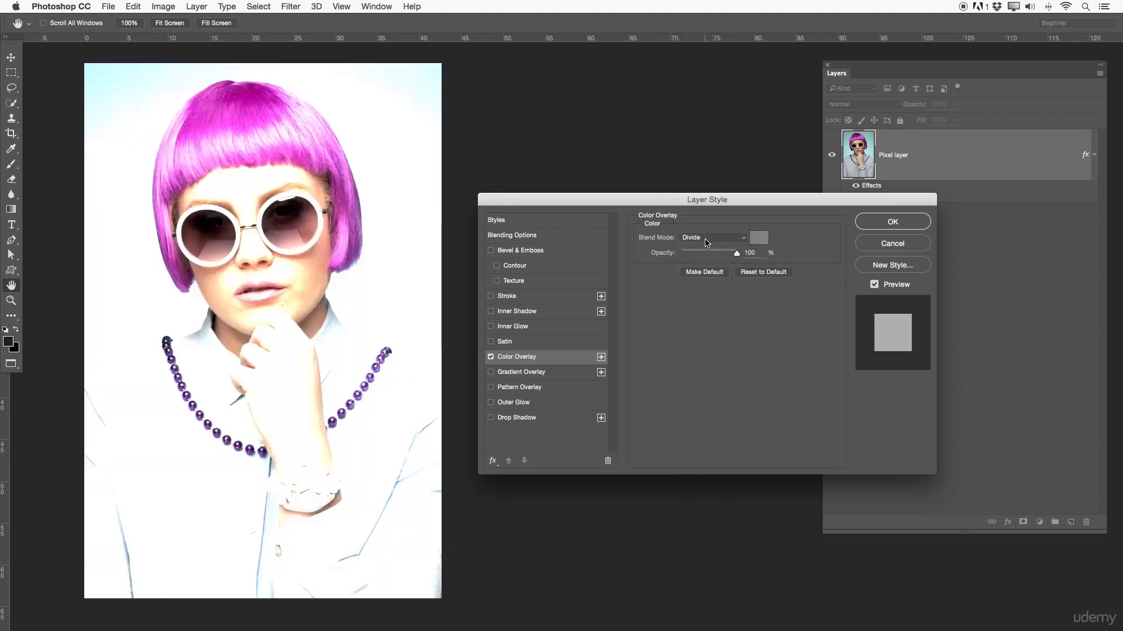
{"action": "left_click", "coordinate": [708, 240]}
{"action": "left_click", "coordinate": [707, 261]}
{"action": "left_click", "coordinate": [708, 237]}
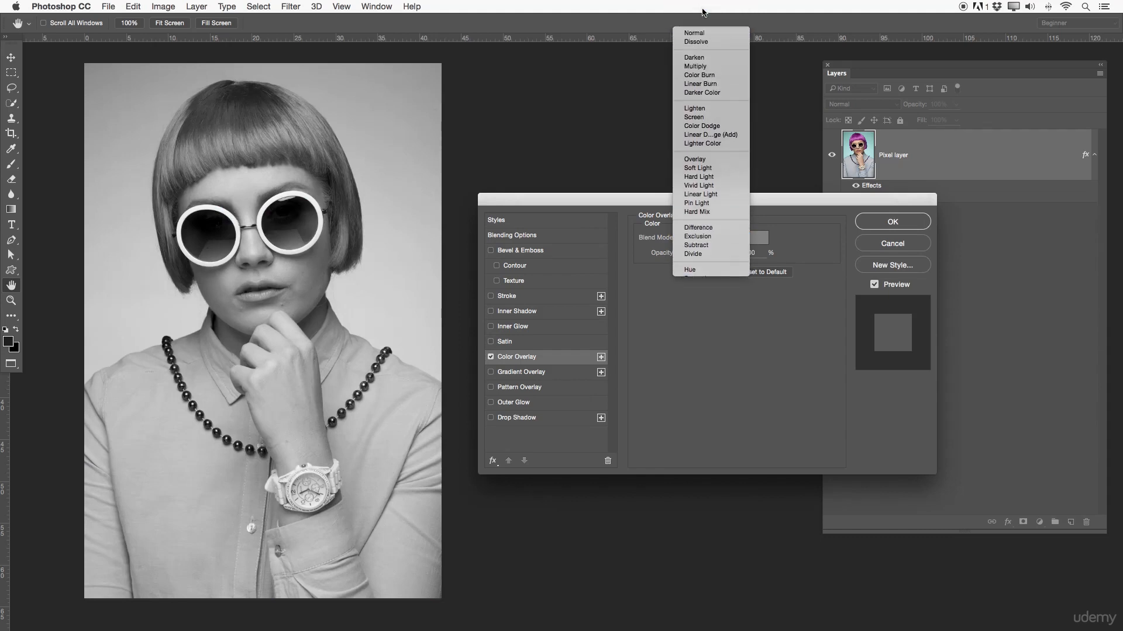
{"action": "left_click", "coordinate": [696, 10]}
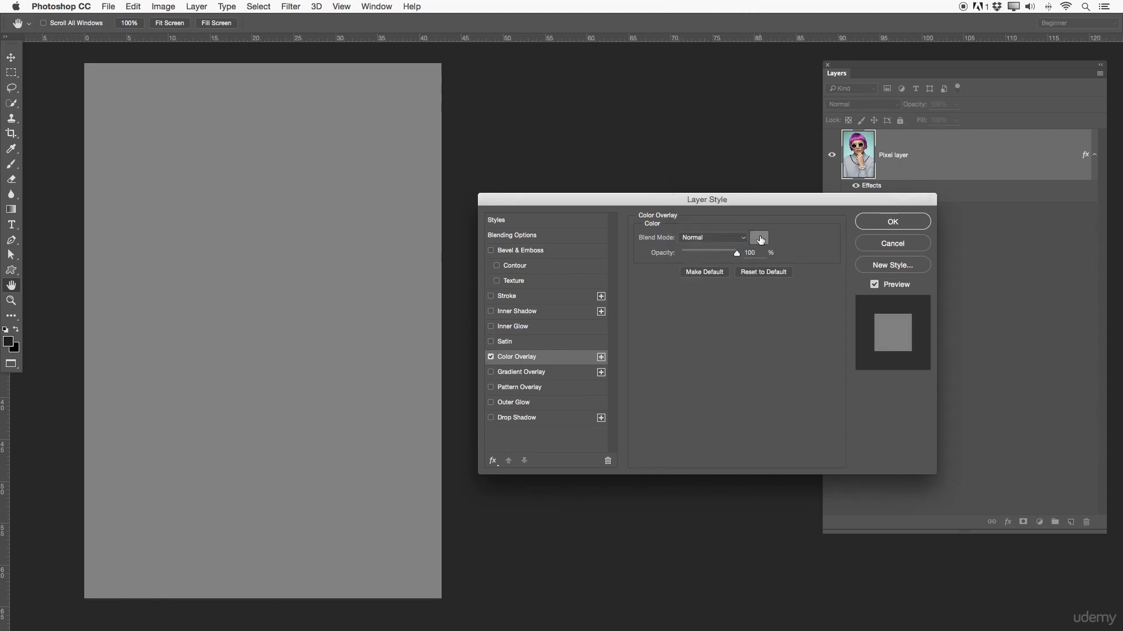
Change the color overlay's color to bright red, f00000
{"action": "left_click", "coordinate": [759, 237]}
{"action": "left_click_drag", "start_coordinate": [230, 187], "coordinate": [312, 190]}
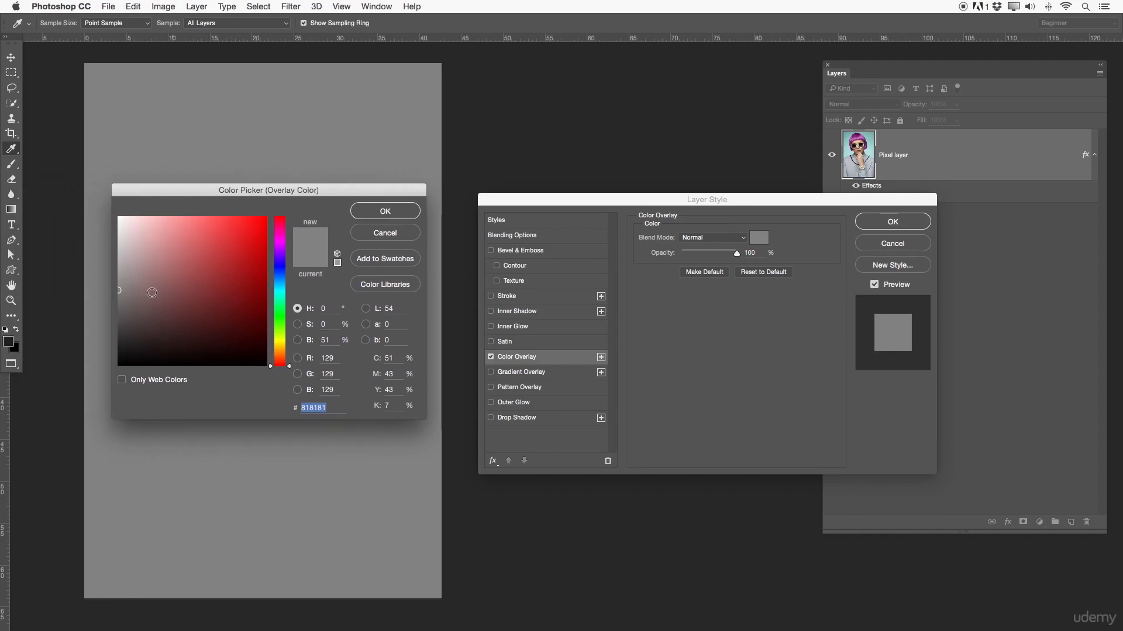
{"action": "left_click", "coordinate": [258, 259]}
{"action": "left_click_drag", "start_coordinate": [257, 259], "coordinate": [278, 221]}
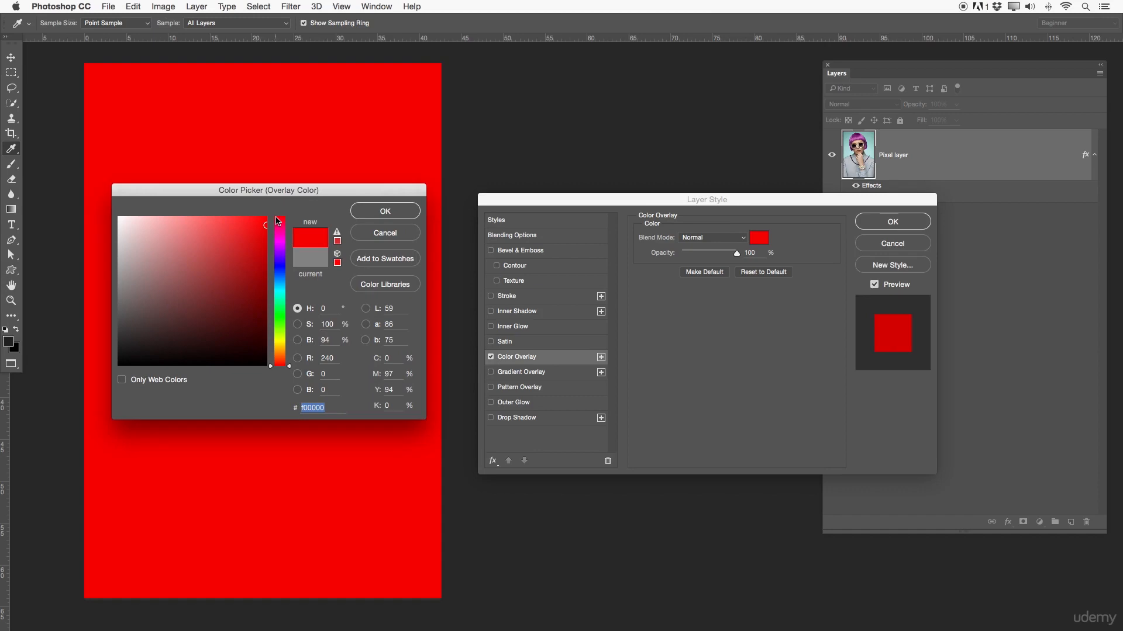
{"action": "left_click", "coordinate": [374, 211]}
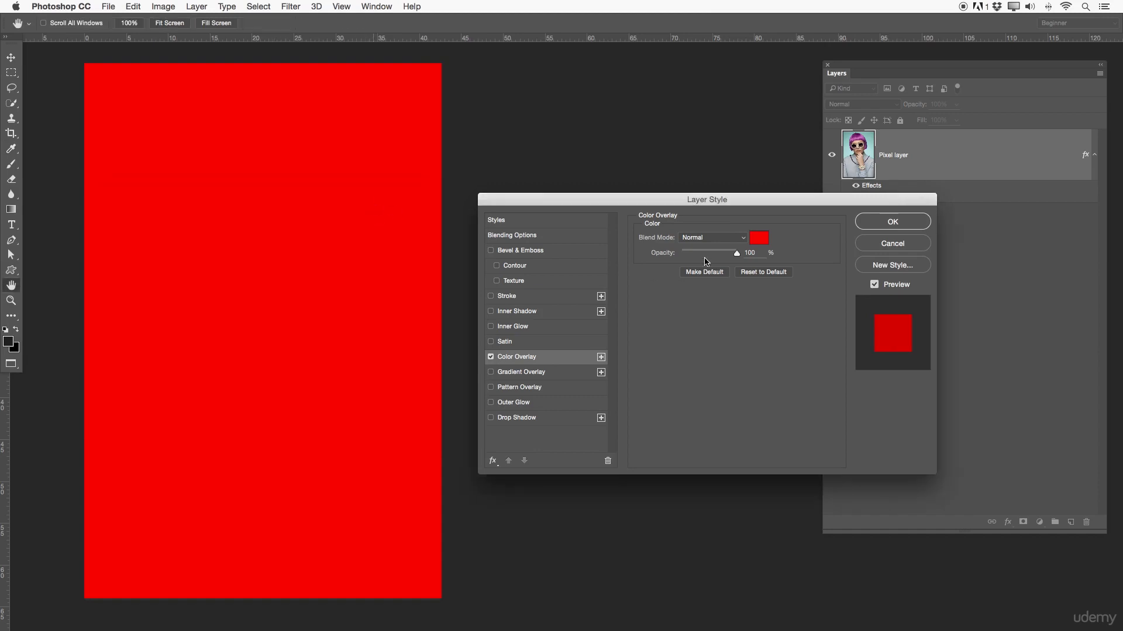
Set the red color overlay's blend mode to Difference and briefly uncover the effect's entry in the Layers panel
{"action": "left_click", "coordinate": [708, 237]}
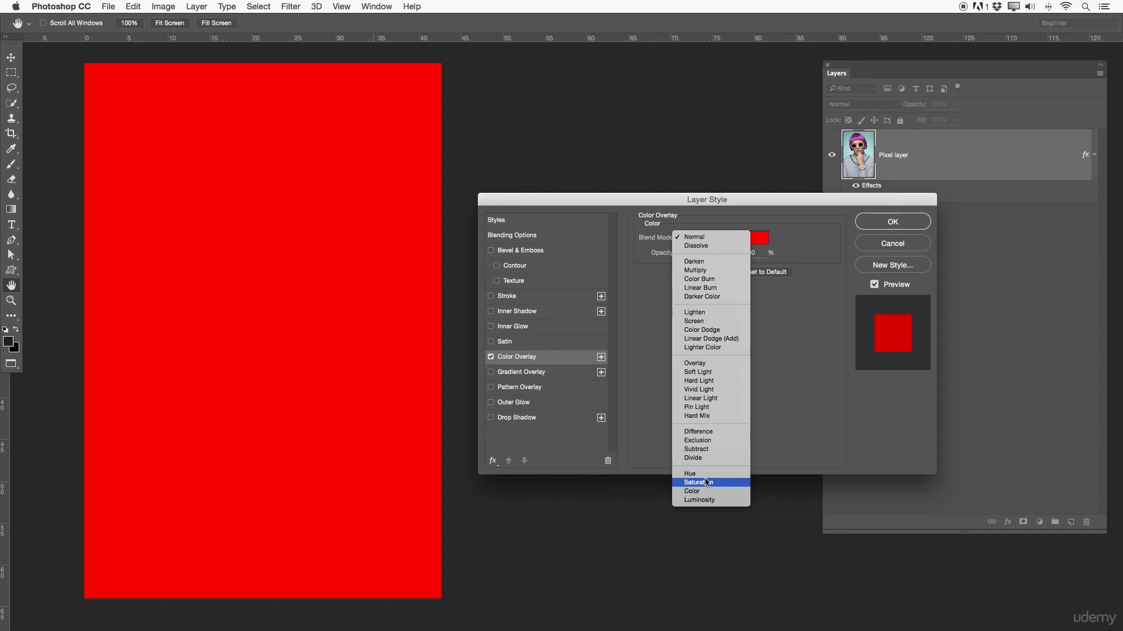
{"action": "left_click", "coordinate": [706, 434]}
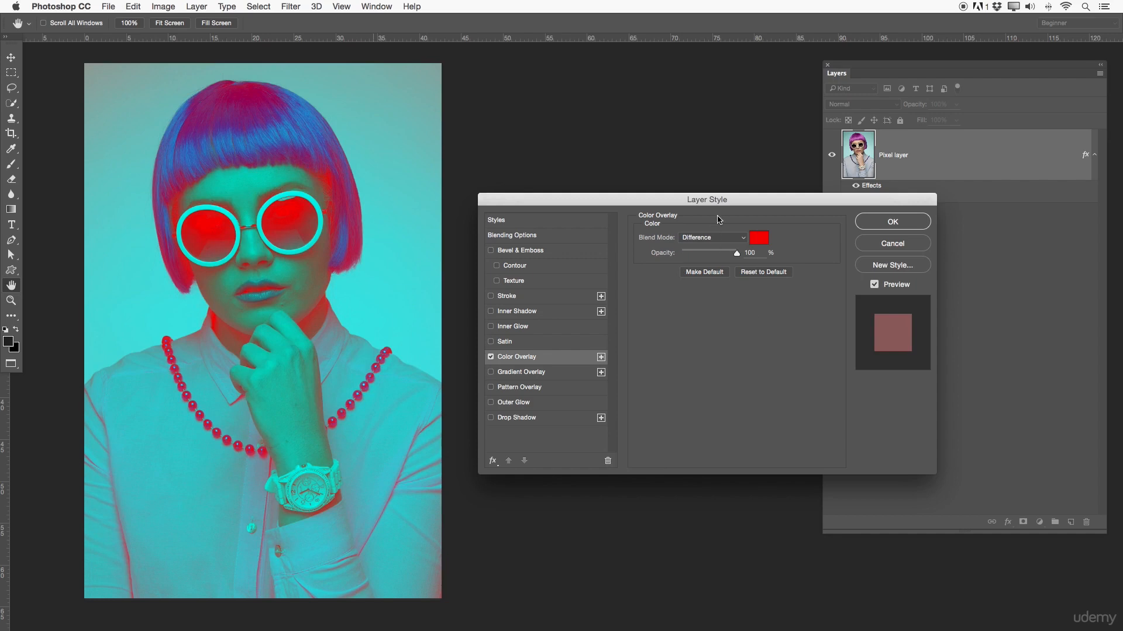
{"action": "left_click_drag", "start_coordinate": [737, 200], "coordinate": [588, 193]}
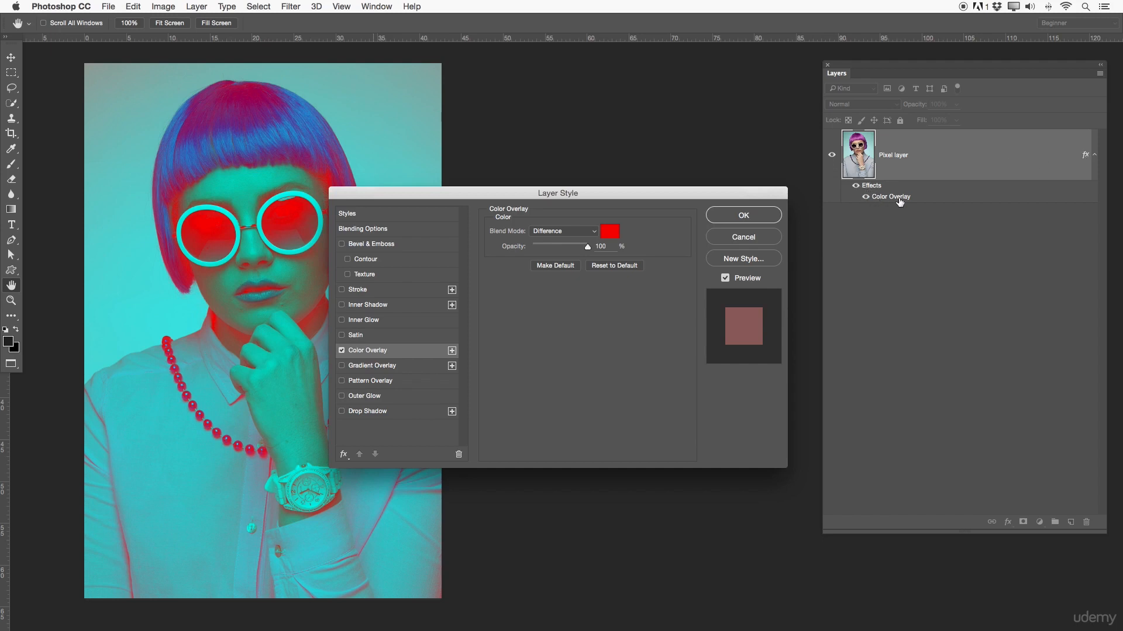
{"action": "left_click_drag", "start_coordinate": [639, 188], "coordinate": [795, 192]}
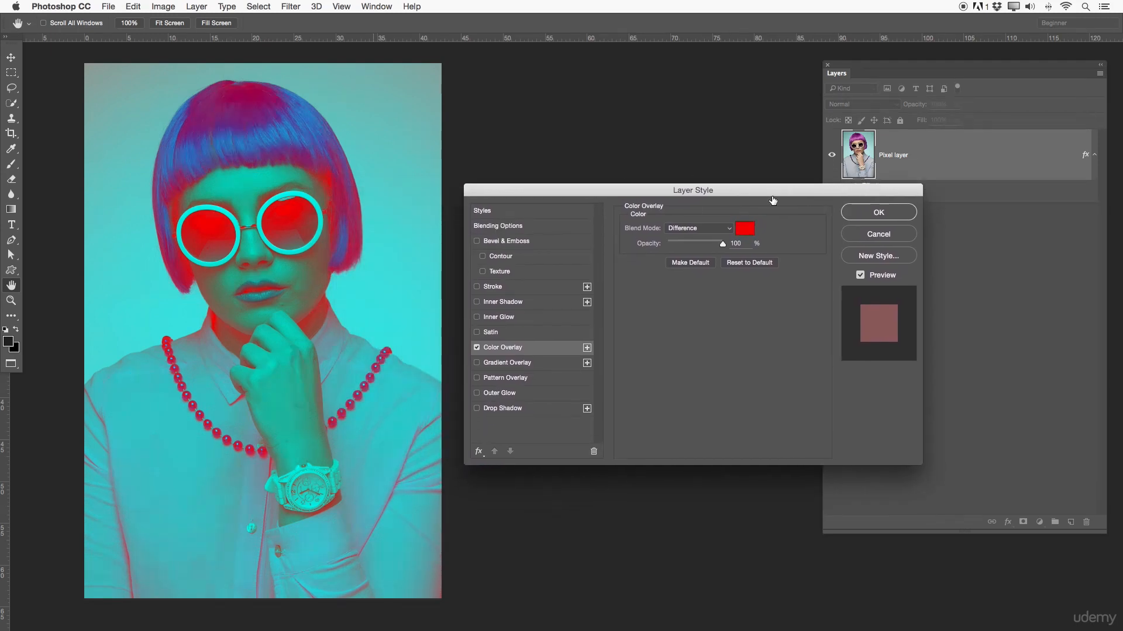
Turn off the color overlay and add a Pattern Overlay with the Difference blend mode
{"action": "left_click", "coordinate": [477, 347]}
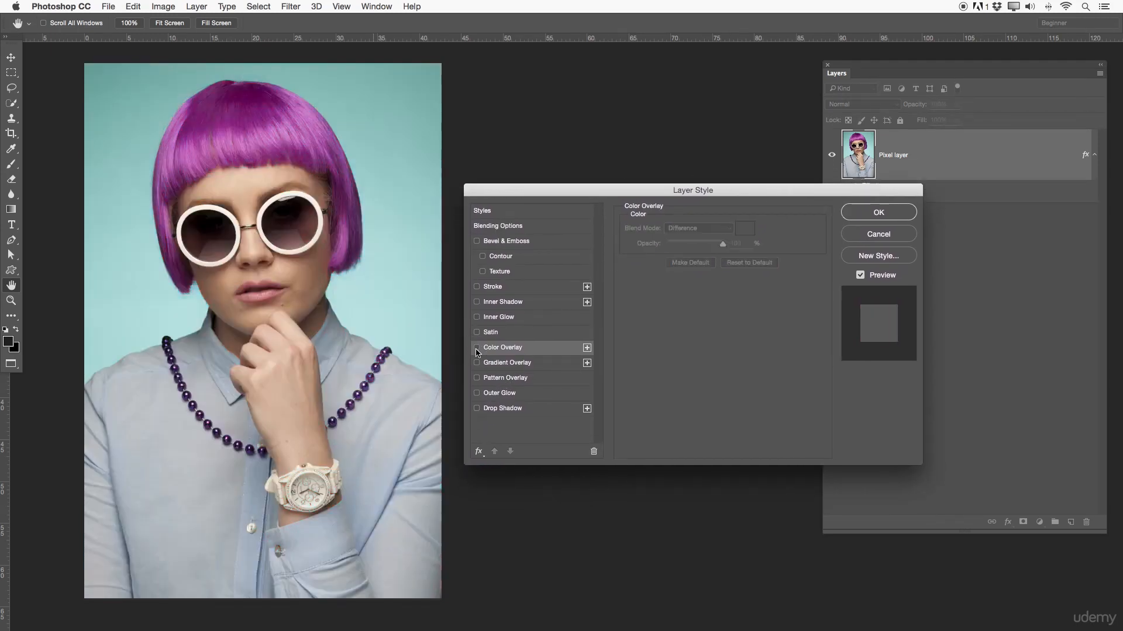
{"action": "left_click", "coordinate": [477, 378]}
{"action": "left_click", "coordinate": [500, 379]}
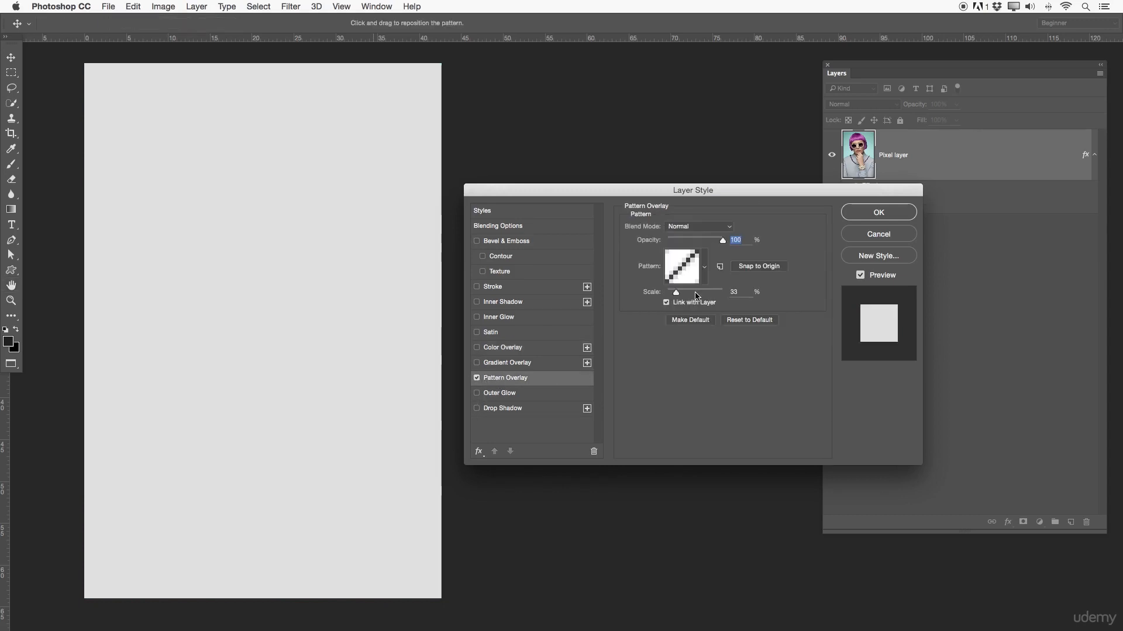
{"action": "left_click", "coordinate": [694, 227]}
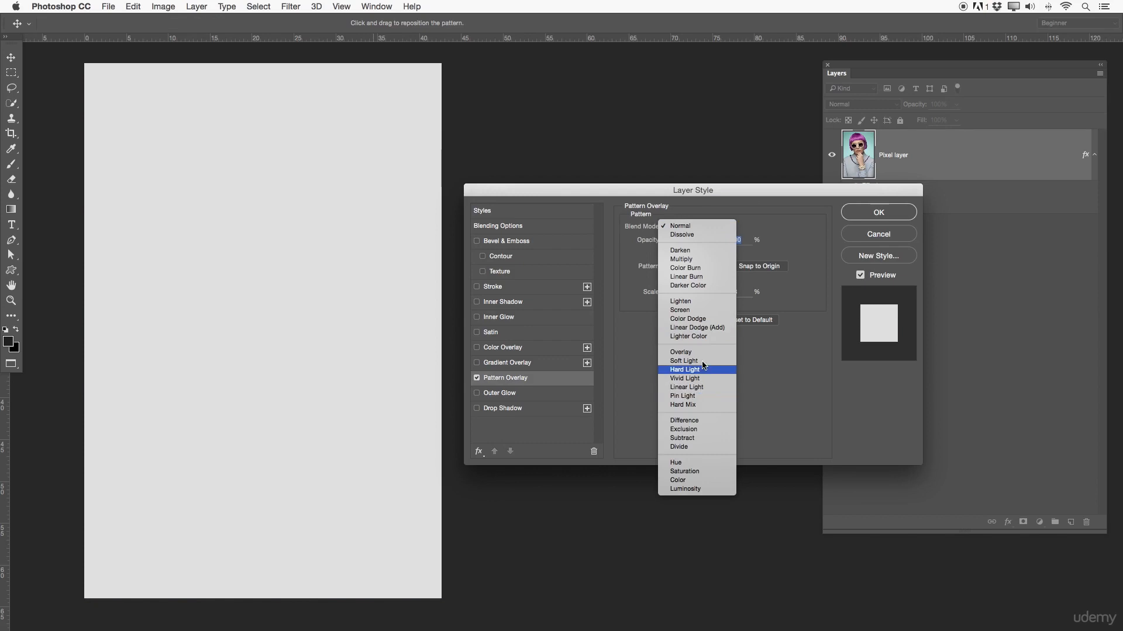
{"action": "left_click", "coordinate": [693, 420]}
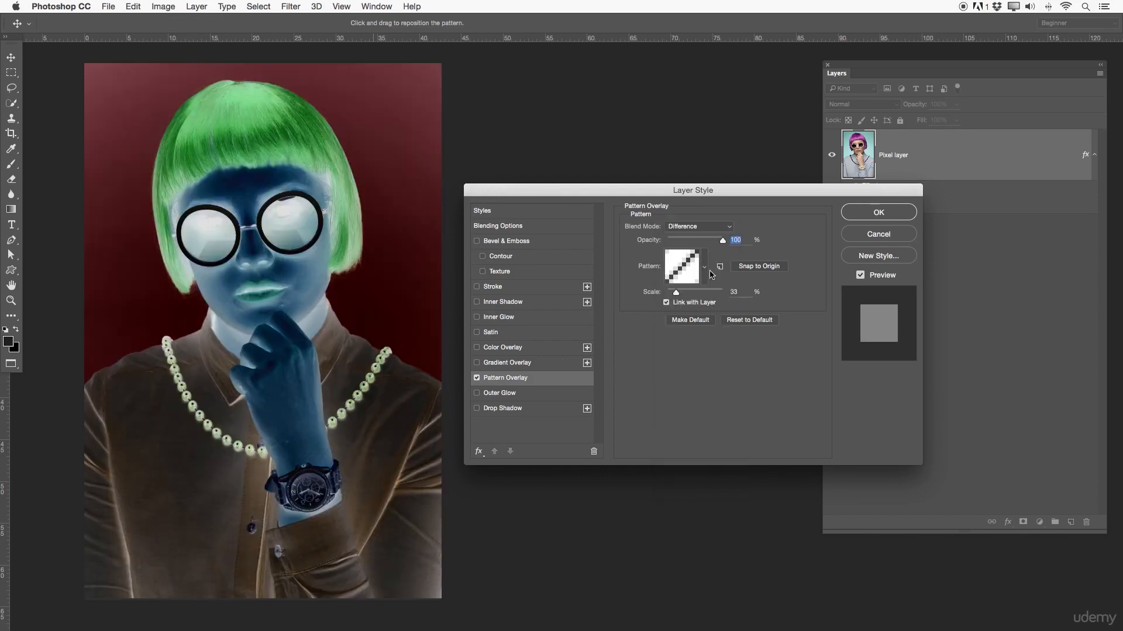
Change the overlay's pattern to the gray speckled texture
{"action": "left_click", "coordinate": [704, 268]}
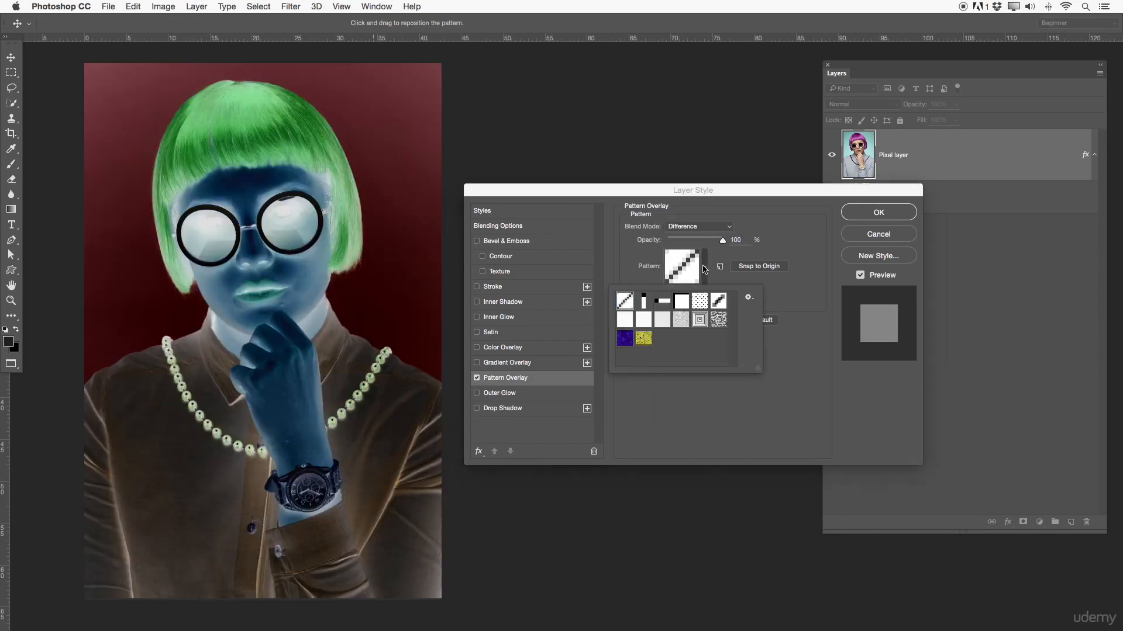
{"action": "left_click", "coordinate": [680, 320]}
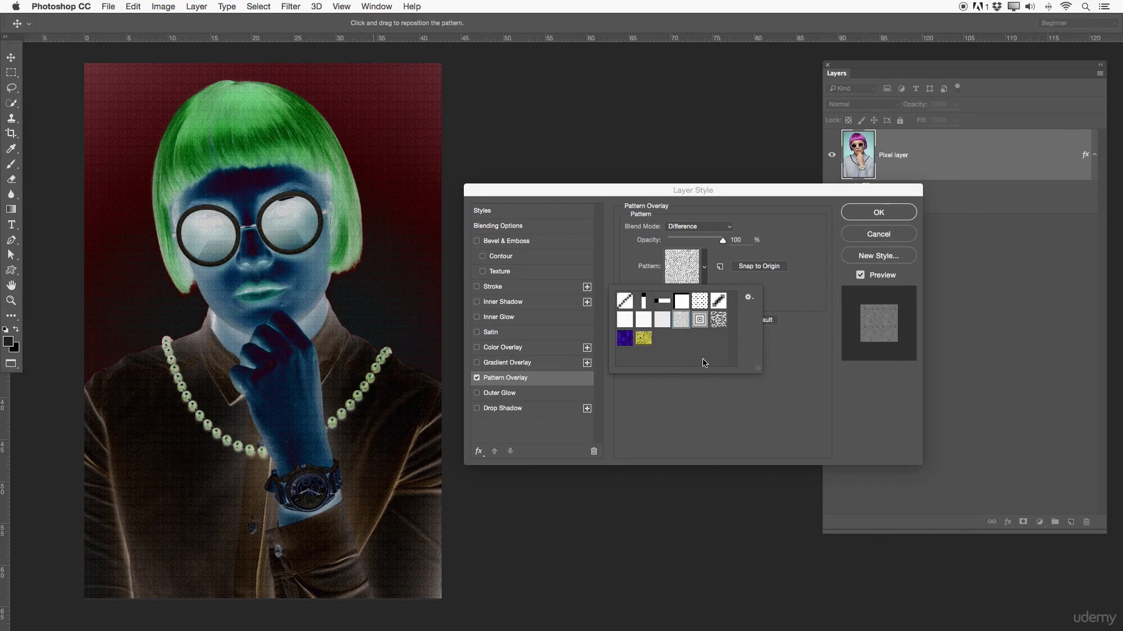
{"action": "left_click", "coordinate": [719, 285]}
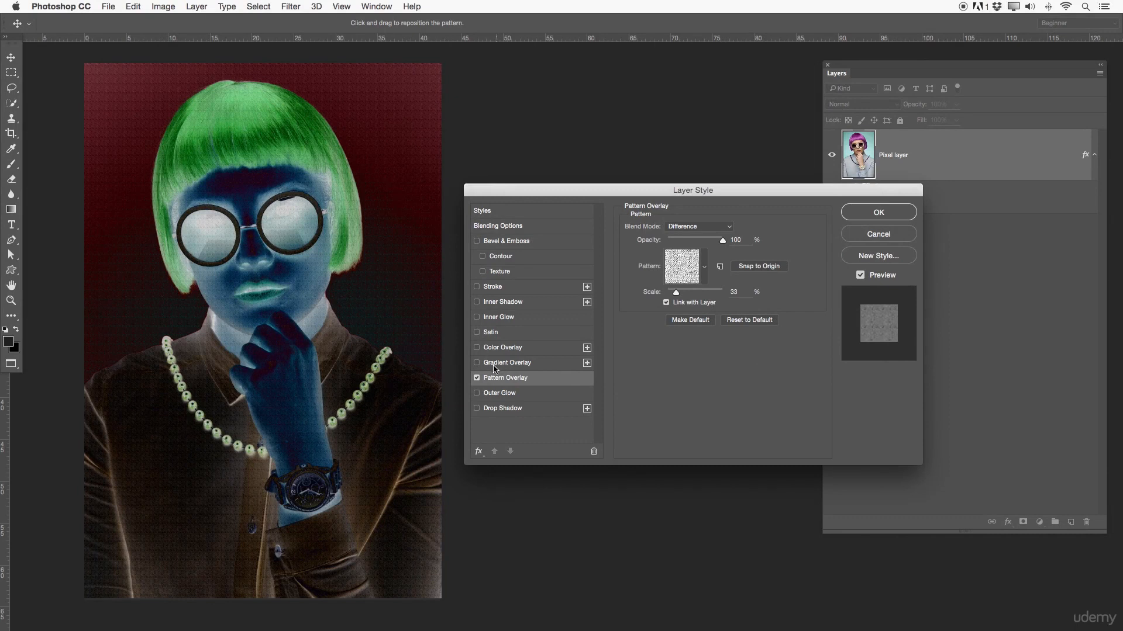
Enable the Gradient Overlay, turn the Color Overlay back on and bring up the gradient overlay's settings
{"action": "left_click", "coordinate": [477, 363]}
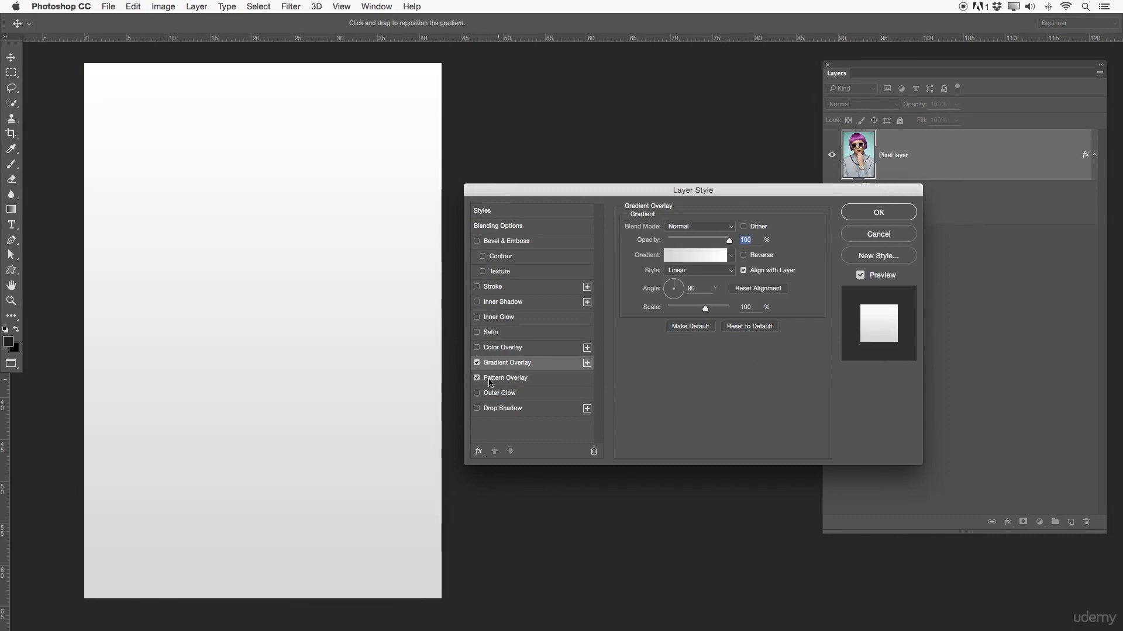
{"action": "left_click", "coordinate": [490, 349]}
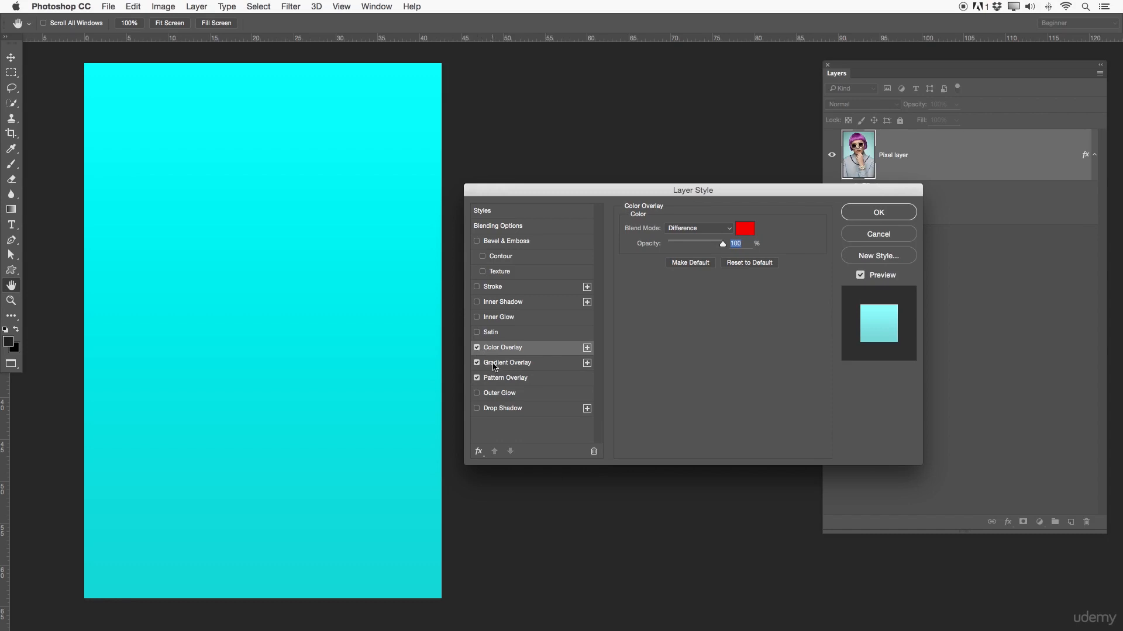
{"action": "left_click", "coordinate": [487, 364]}
{"action": "left_click", "coordinate": [507, 363]}
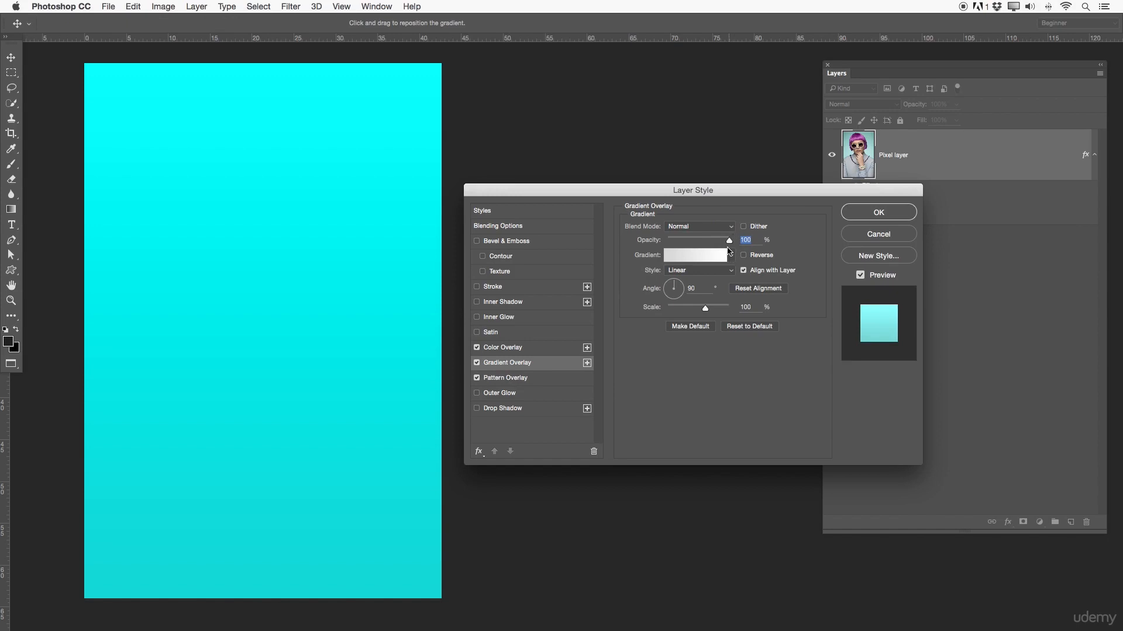
Set the gradient overlay to the red-to-green gradient with the Difference blend mode at 40% opacity
{"action": "left_click", "coordinate": [730, 253]}
{"action": "left_click", "coordinate": [697, 285]}
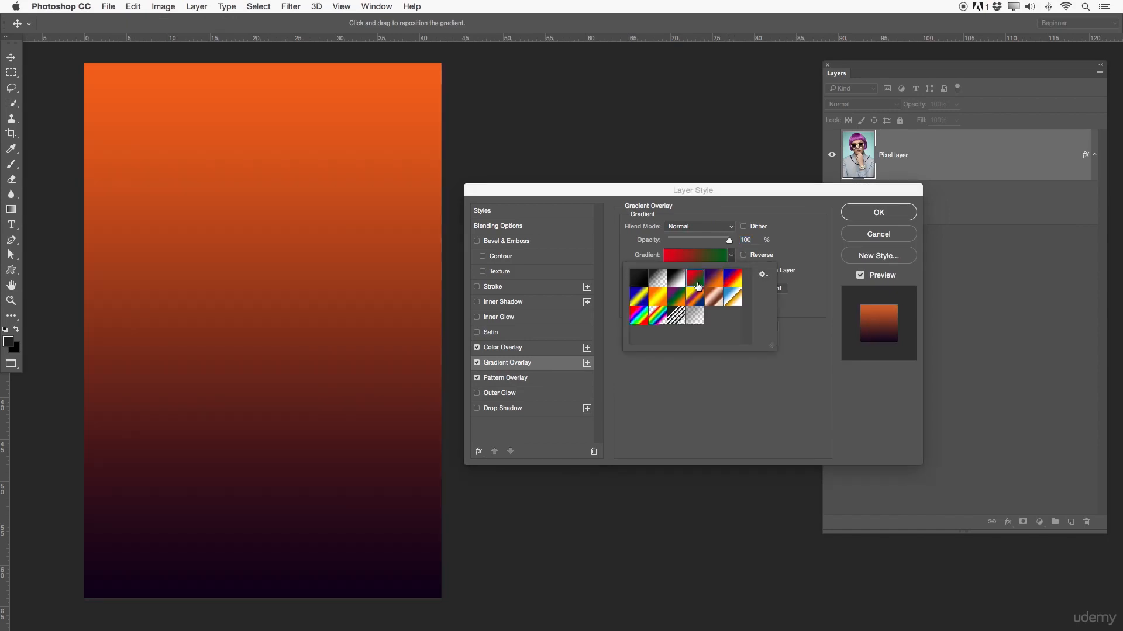
{"action": "left_click", "coordinate": [717, 227]}
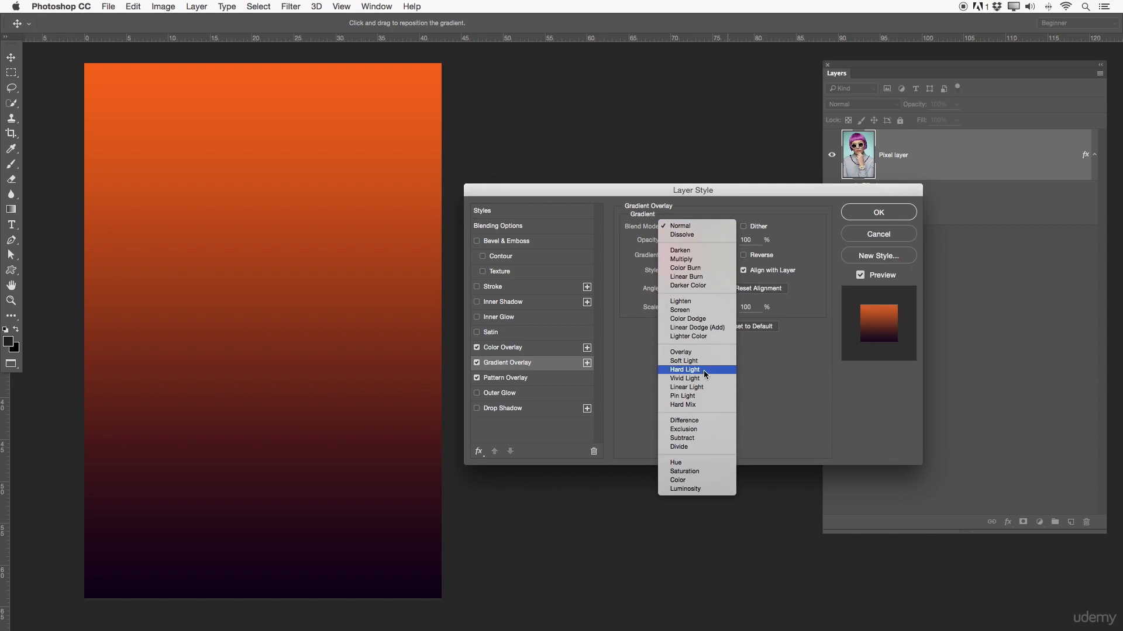
{"action": "left_click", "coordinate": [704, 421]}
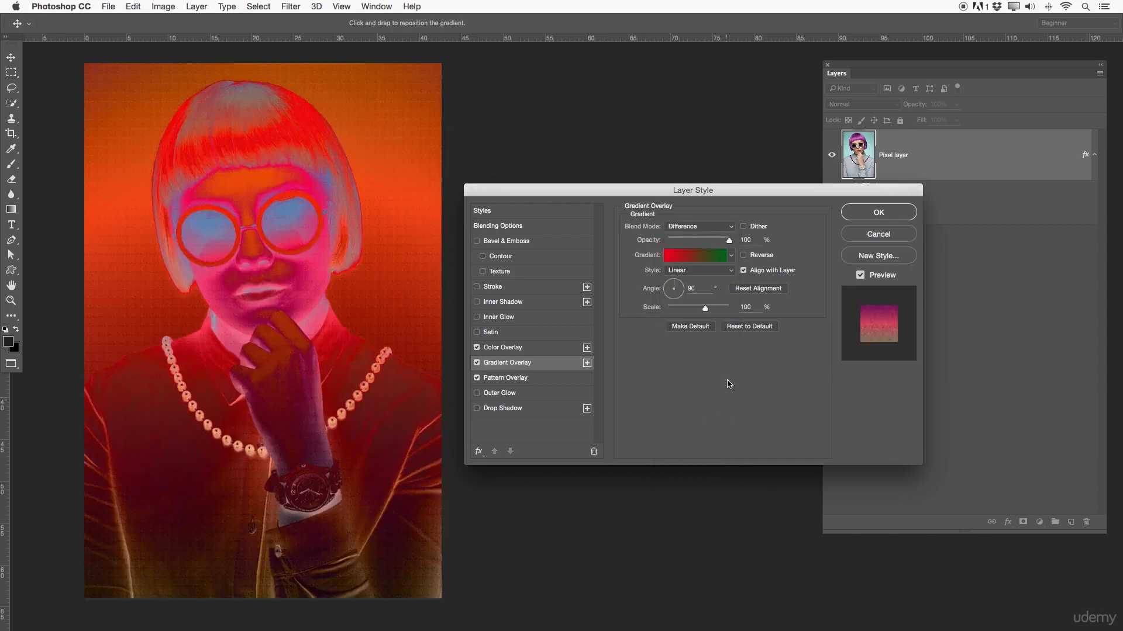
{"action": "left_click_drag", "start_coordinate": [728, 241], "coordinate": [692, 241]}
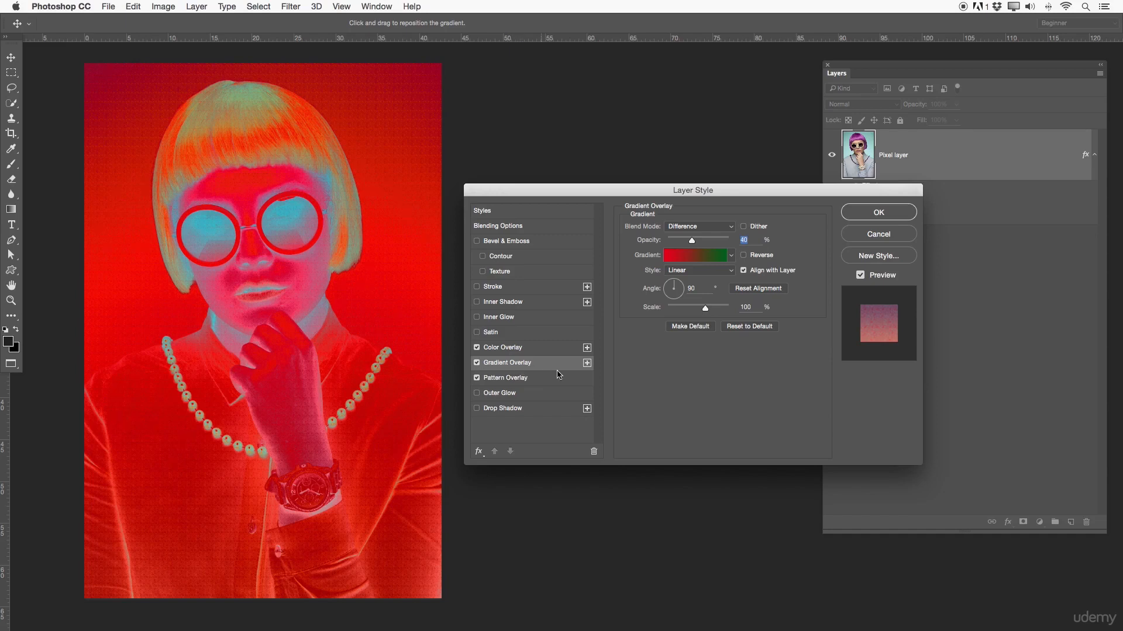
Add a second Gradient Overlay, toggle it off and back on, and apply the layer style
{"action": "left_click", "coordinate": [587, 363]}
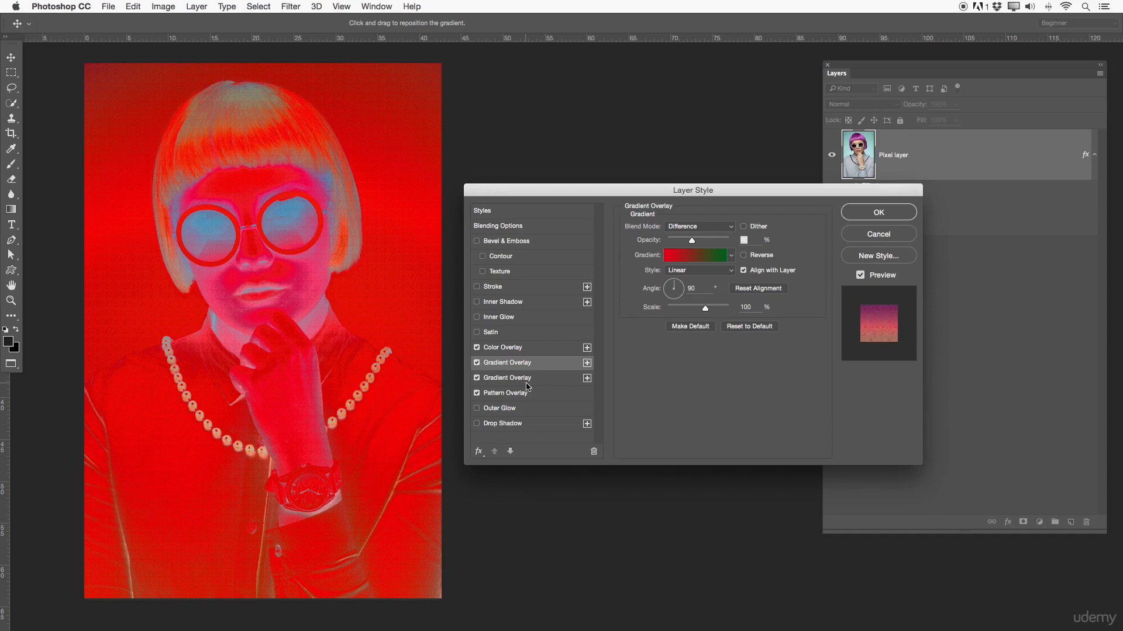
{"action": "left_click", "coordinate": [477, 377]}
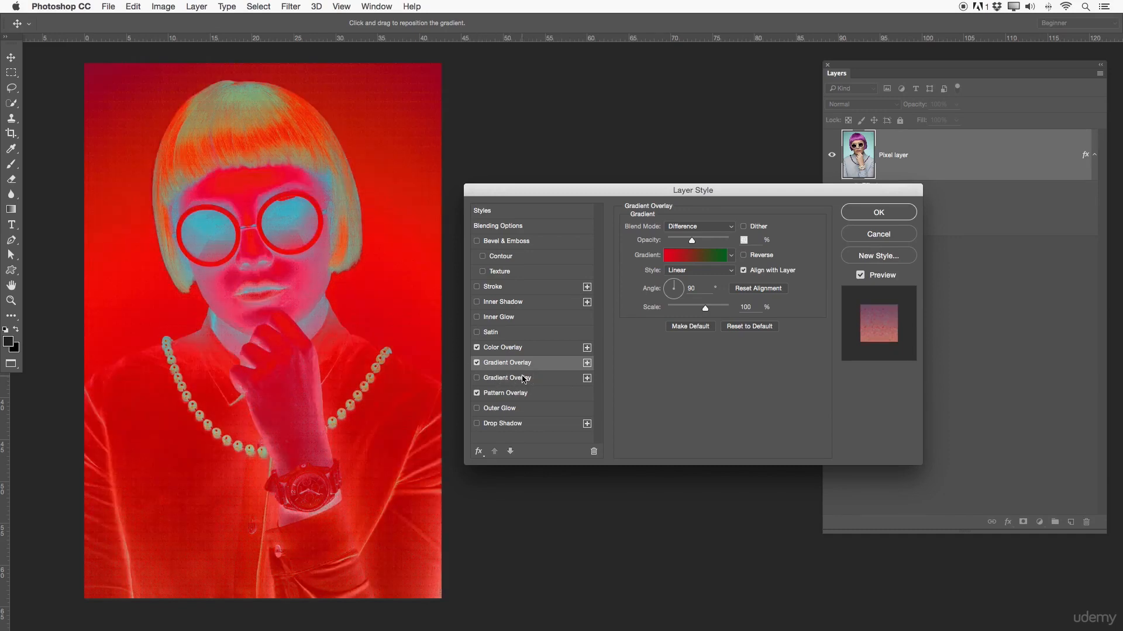
{"action": "left_click", "coordinate": [523, 378]}
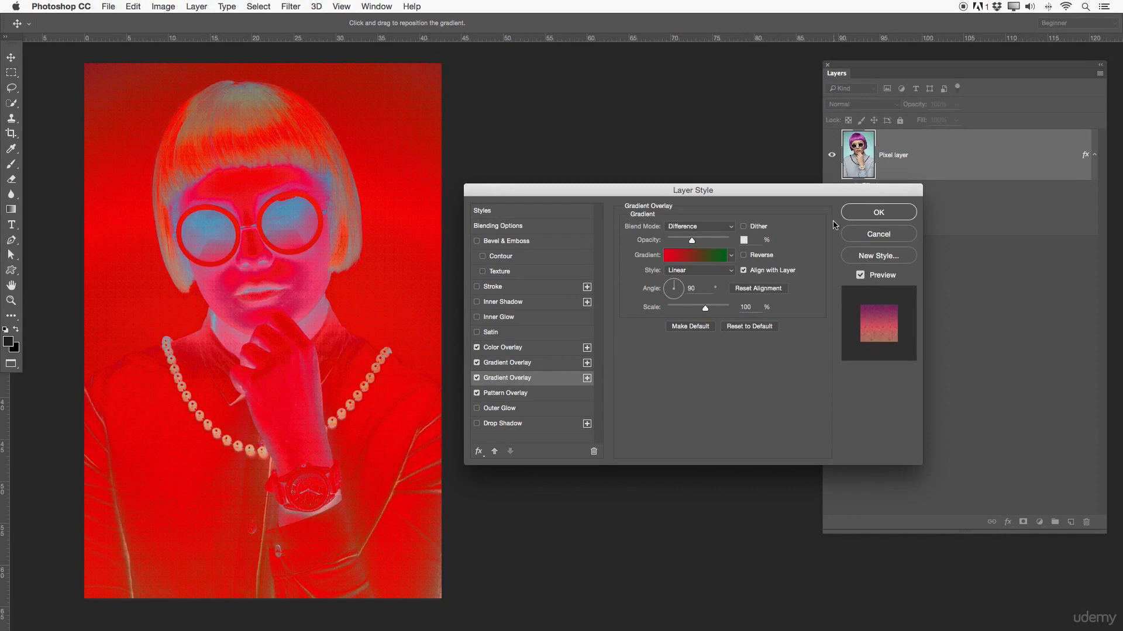
{"action": "left_click", "coordinate": [850, 212]}
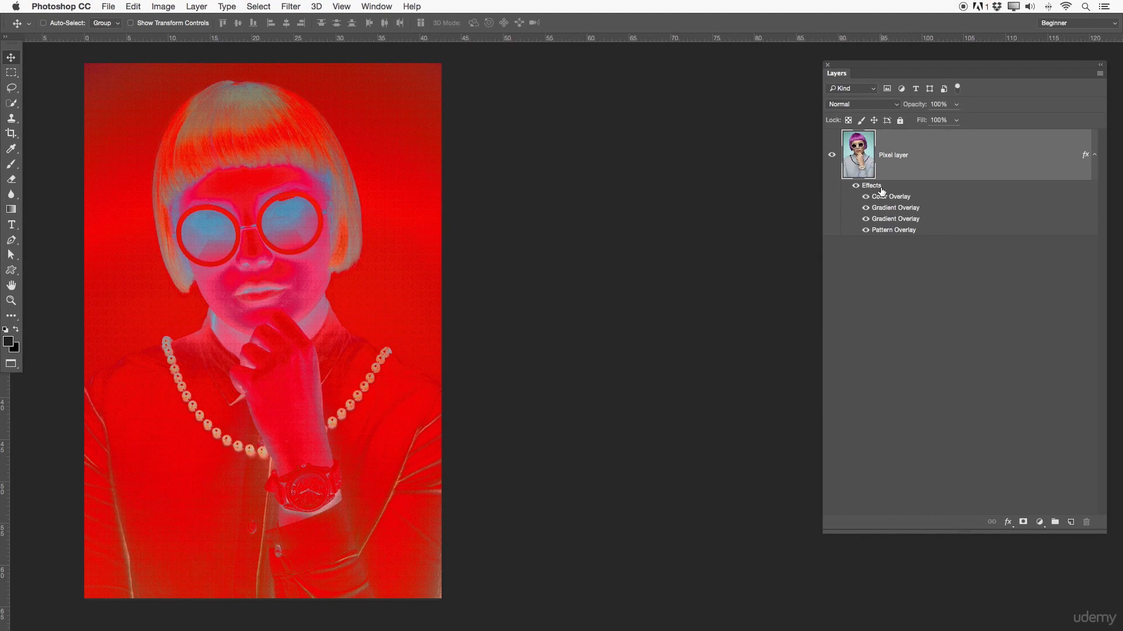
Collapse and expand the pixel layer's effects list and toggle the Color Overlay's visibility to compare the look
{"action": "left_click", "coordinate": [1094, 156]}
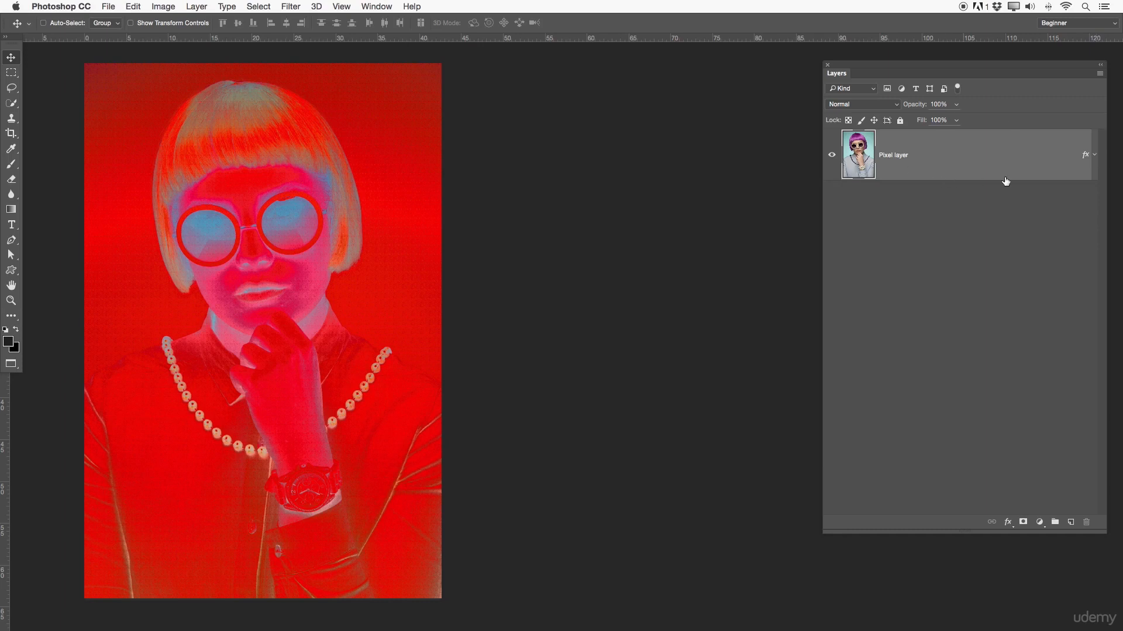
{"action": "left_click", "coordinate": [1094, 155]}
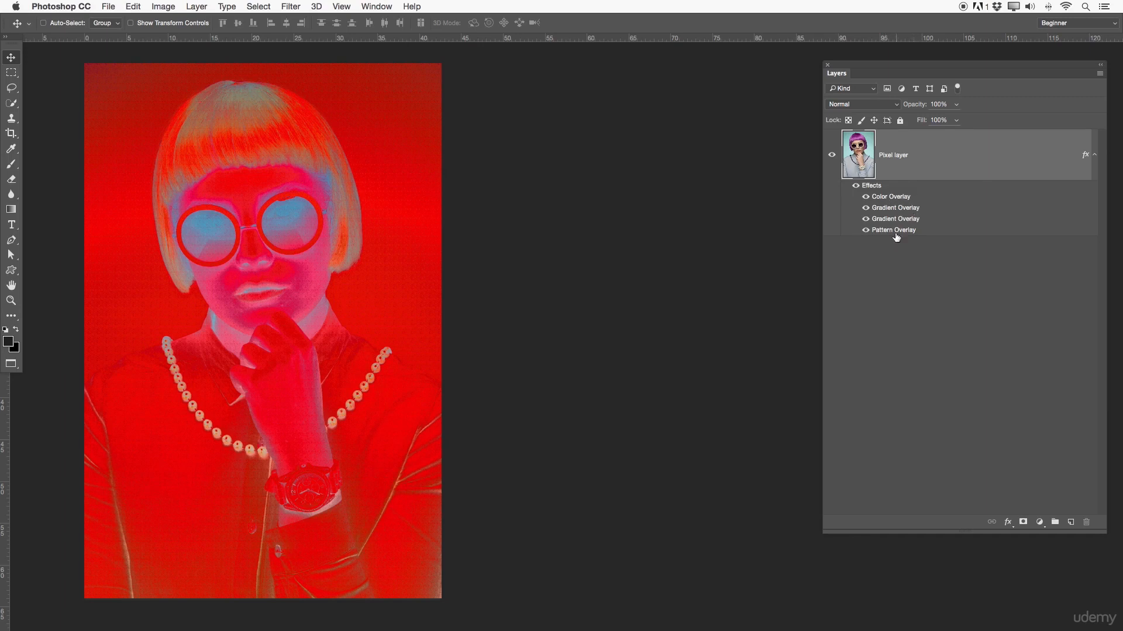
{"action": "left_click", "coordinate": [866, 198]}
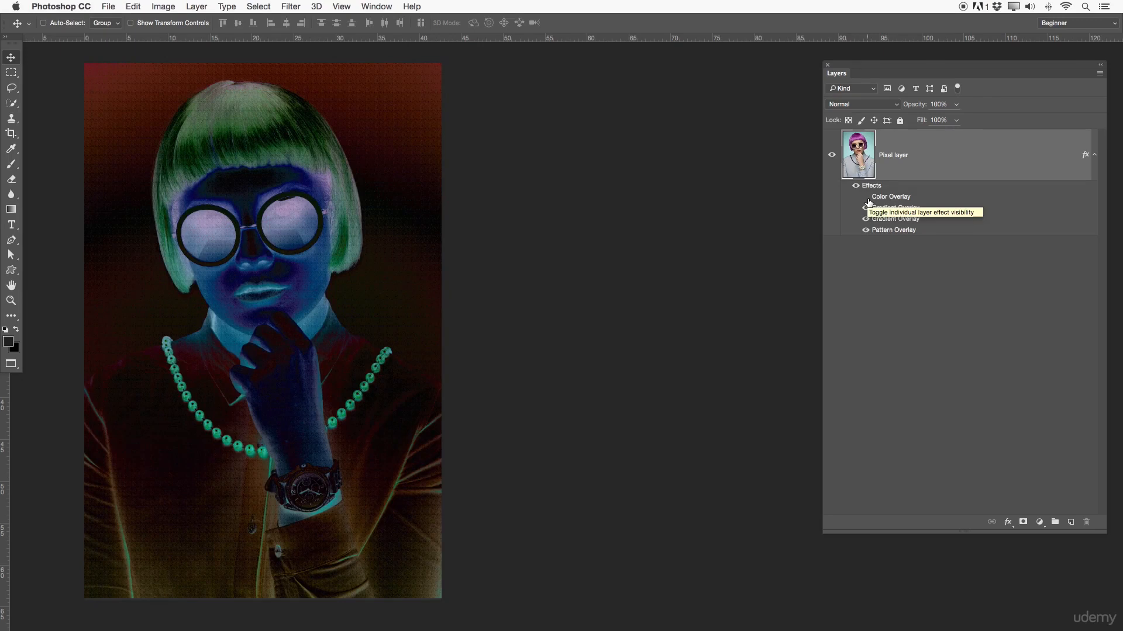
{"action": "left_click", "coordinate": [866, 197]}
{"action": "left_click", "coordinate": [866, 198]}
{"action": "left_click", "coordinate": [866, 197]}
{"action": "left_click", "coordinate": [865, 198]}
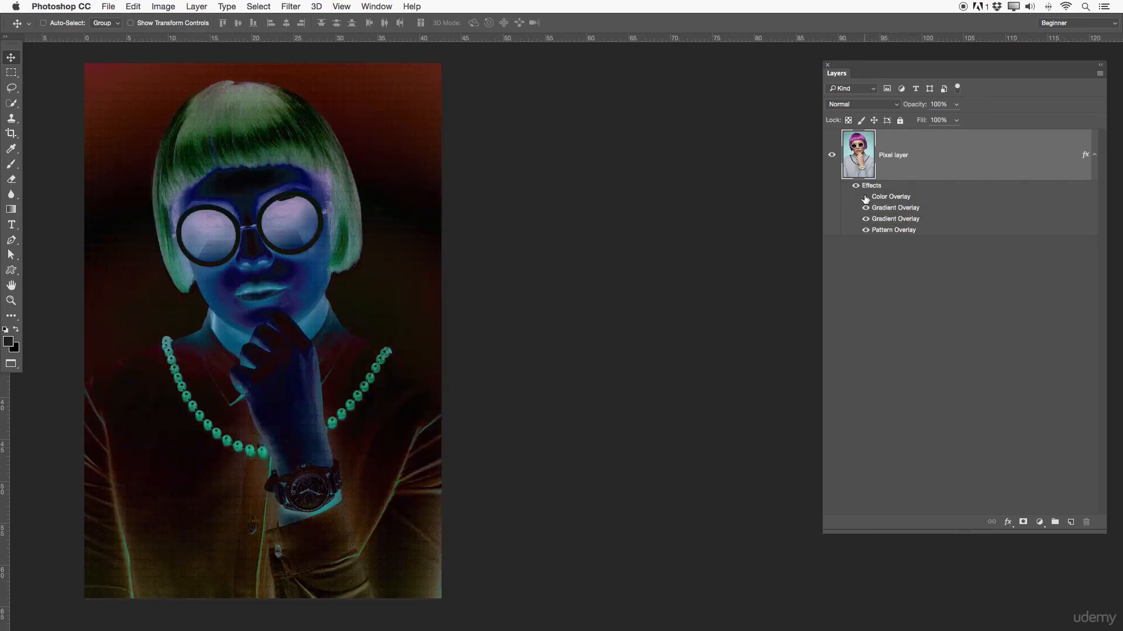
Hide the Pattern Overlay and the lower Gradient Overlay, keep the Color Overlay visible, and collapse the effects list
{"action": "left_click", "coordinate": [865, 231]}
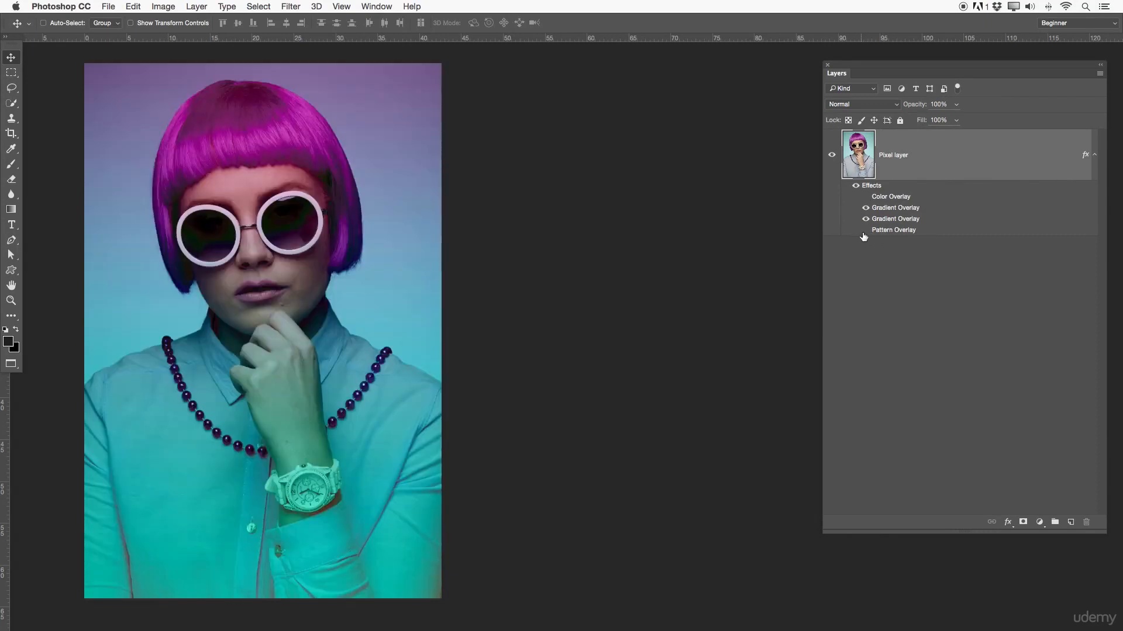
{"action": "left_click", "coordinate": [865, 197]}
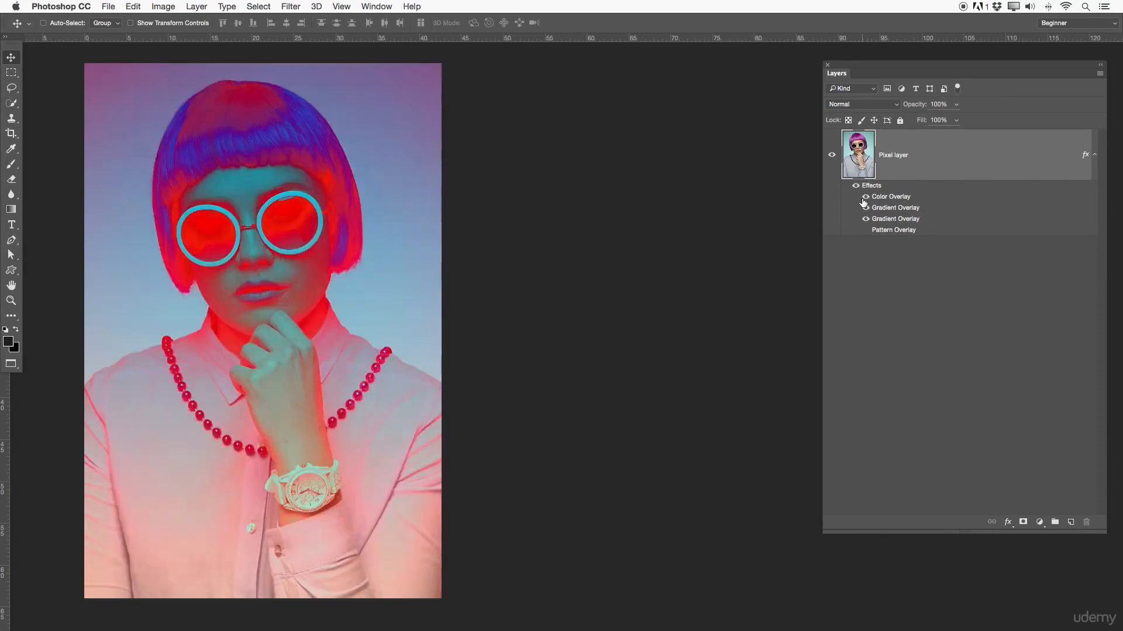
{"action": "left_click", "coordinate": [865, 220]}
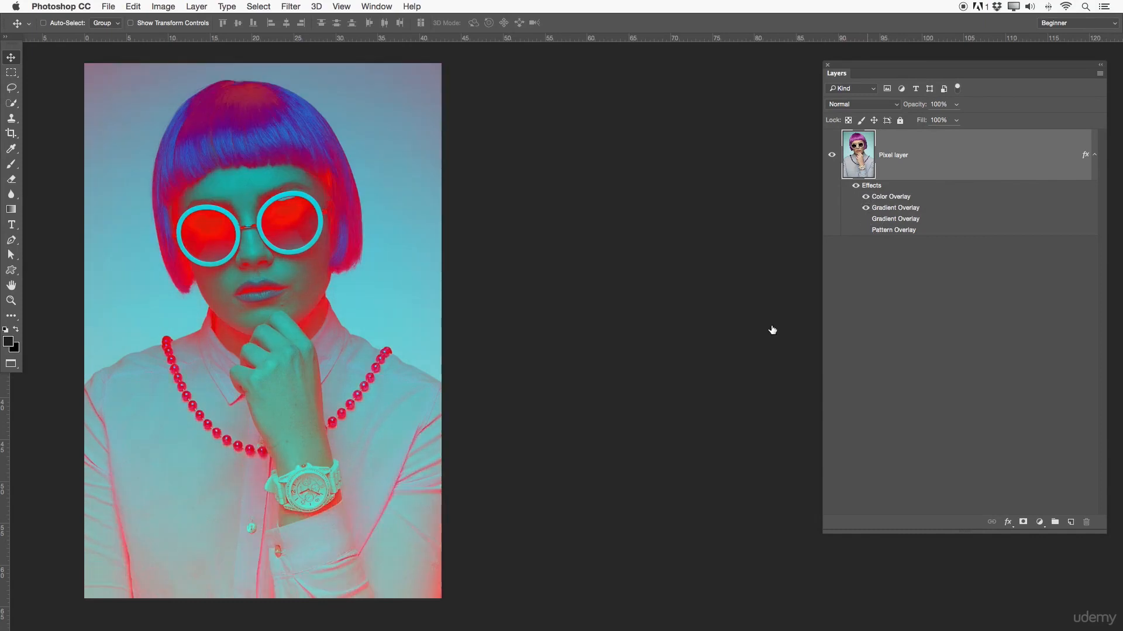
{"action": "left_click", "coordinate": [1094, 155]}
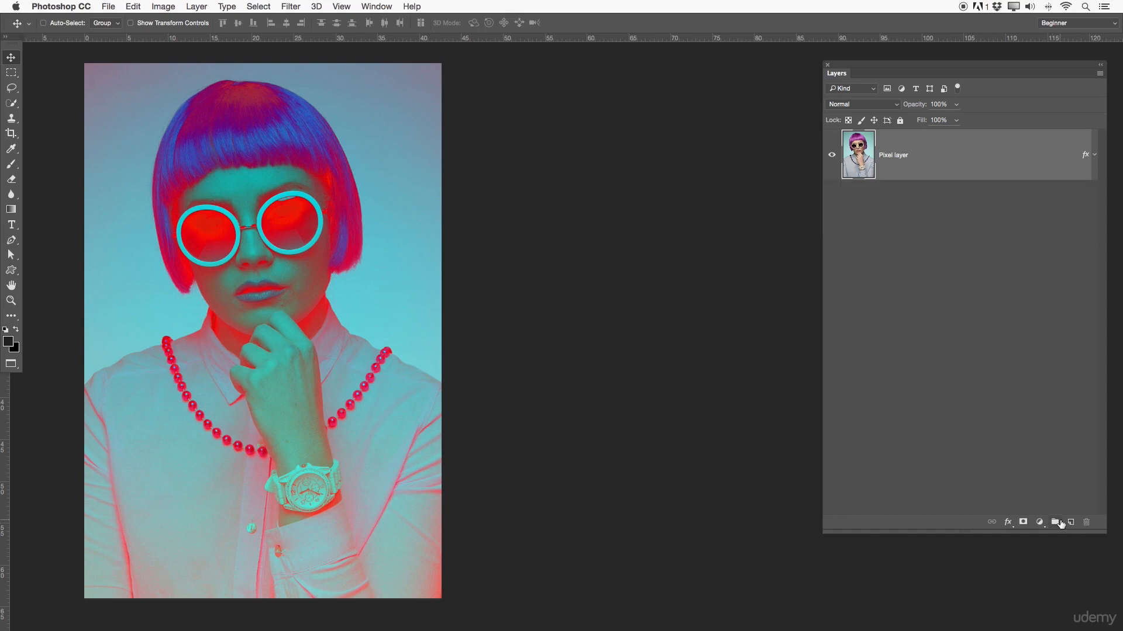
Create a text box across the middle of the portrait containing "T Y P E"
{"action": "left_click", "coordinate": [11, 225]}
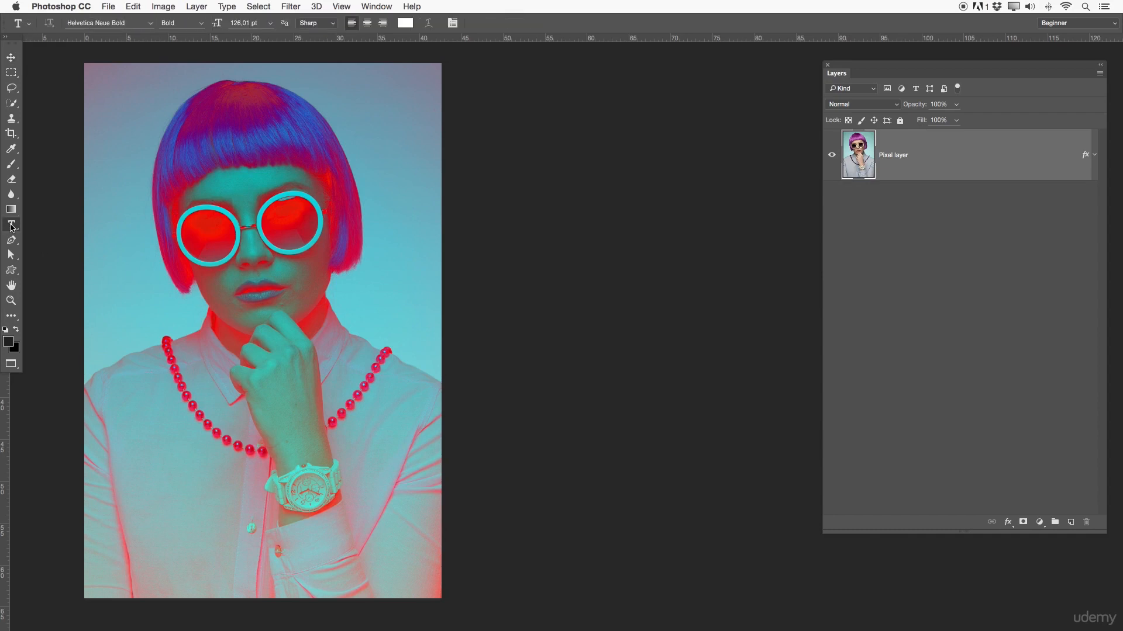
{"action": "left_click_drag", "start_coordinate": [123, 227], "coordinate": [422, 401]}
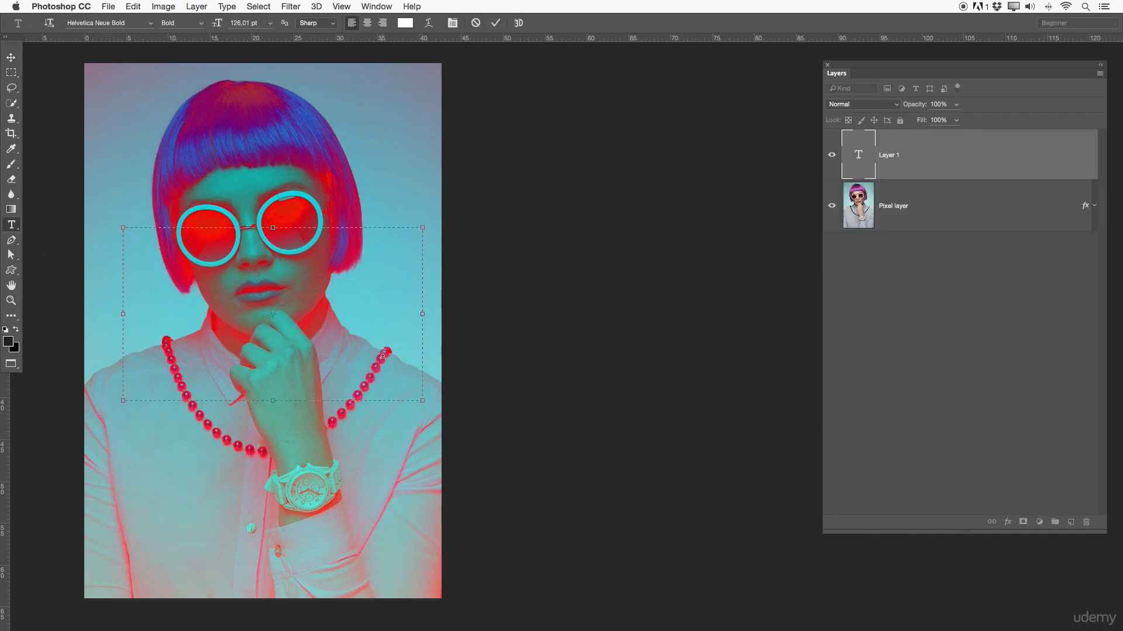
{"action": "type", "text": "T Y P E"}
Set the size of the entire text to 158.01 pt and commit the text edit
{"action": "key", "text": "ctrl+a"}
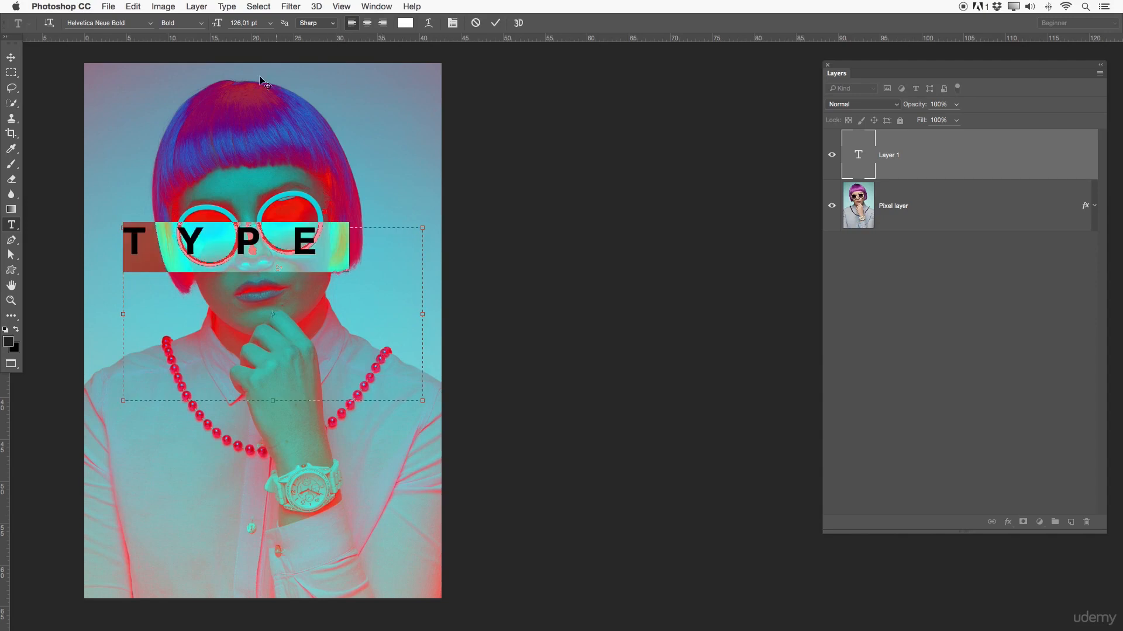
{"action": "left_click", "coordinate": [237, 24]}
{"action": "type", "text": "158"}
{"action": "key", "text": "Return"}
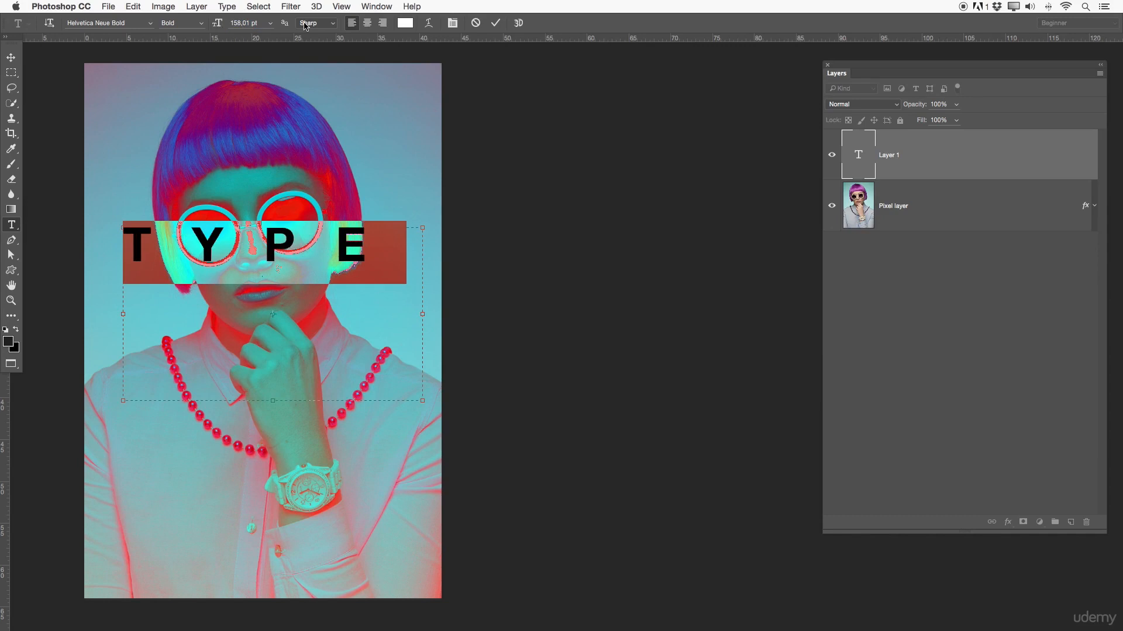
{"action": "left_click", "coordinate": [495, 23]}
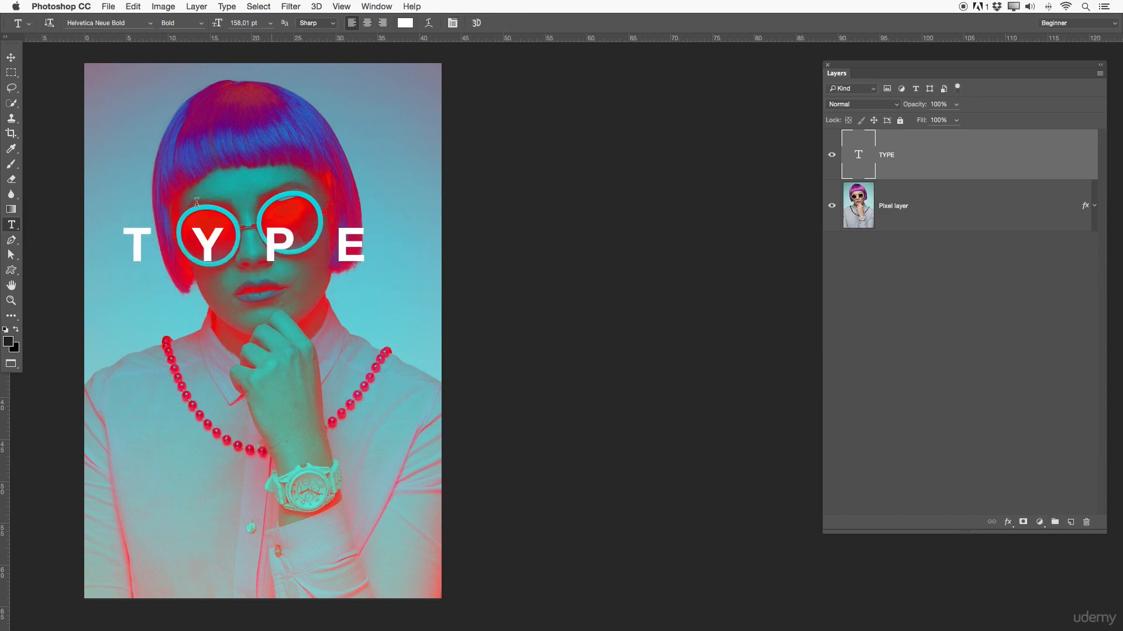
Move the text down to the collar area of the portrait and rename its layer "TYPE LAYER"
{"action": "left_click", "coordinate": [11, 57]}
{"action": "left_click_drag", "start_coordinate": [244, 244], "coordinate": [263, 336]}
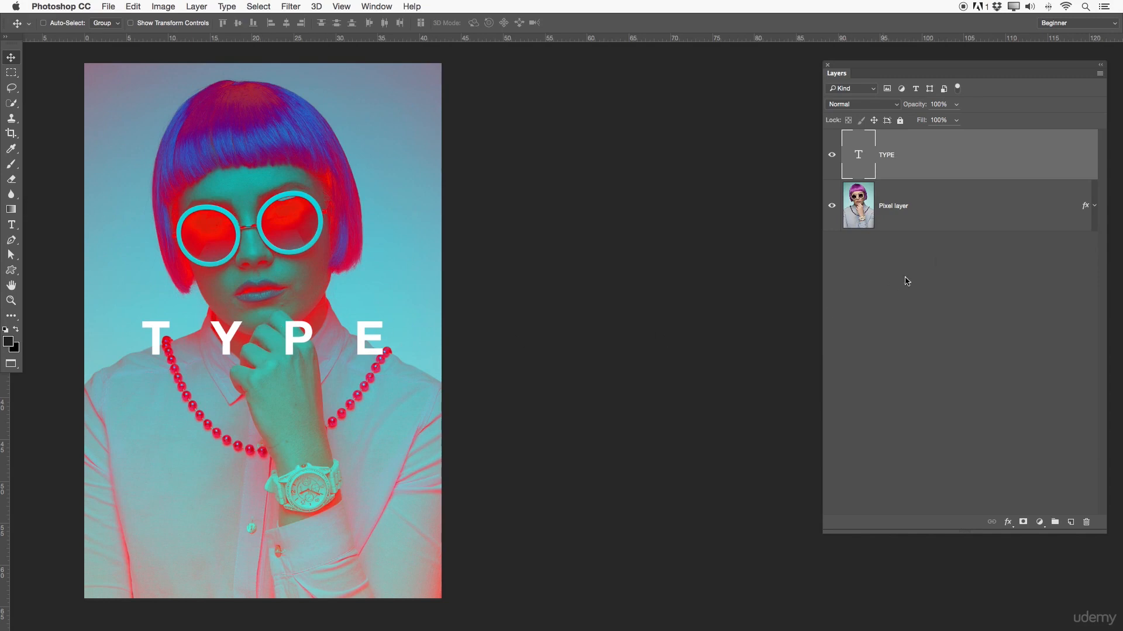
{"action": "double_click", "coordinate": [890, 154]}
{"action": "key", "text": "Right"}
{"action": "key", "text": "Return"}
Add a black Stroke effect to the type layer with a size of 29 px
{"action": "double_click", "coordinate": [940, 158]}
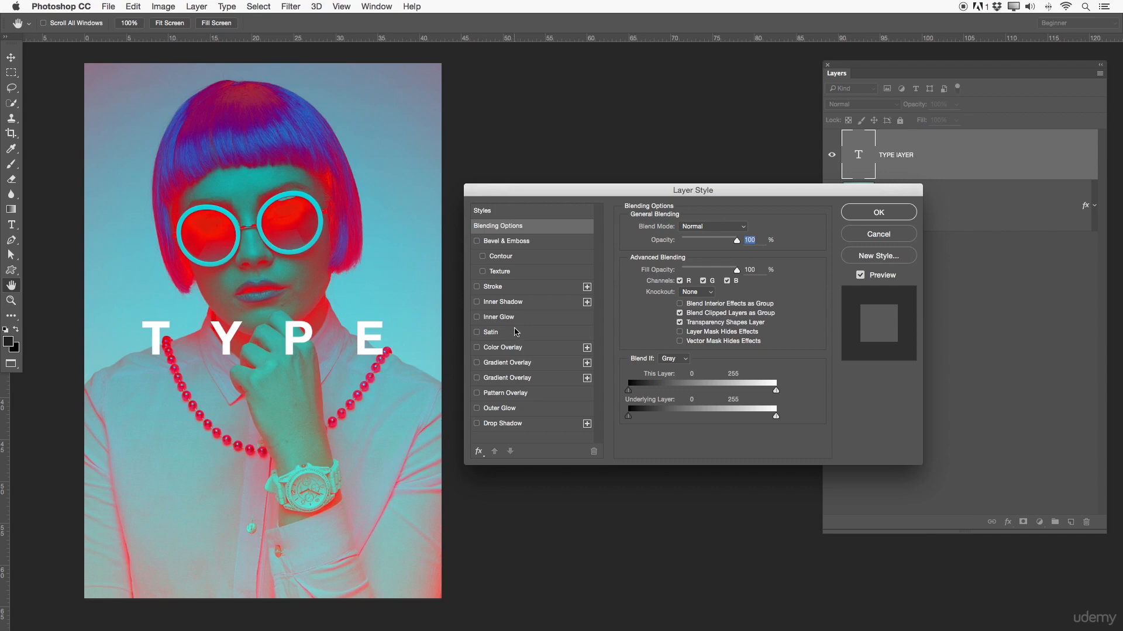
{"action": "left_click", "coordinate": [491, 288]}
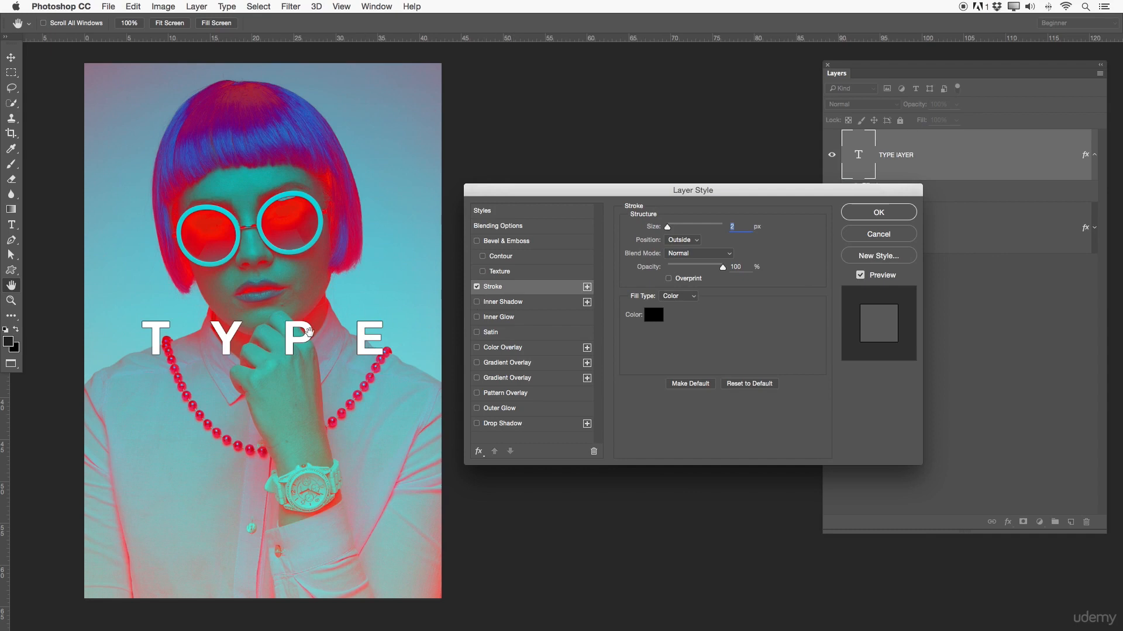
{"action": "left_click_drag", "start_coordinate": [668, 229], "coordinate": [676, 229]}
Try the Inside position for the text stroke and return it to Outside
{"action": "left_click", "coordinate": [679, 240]}
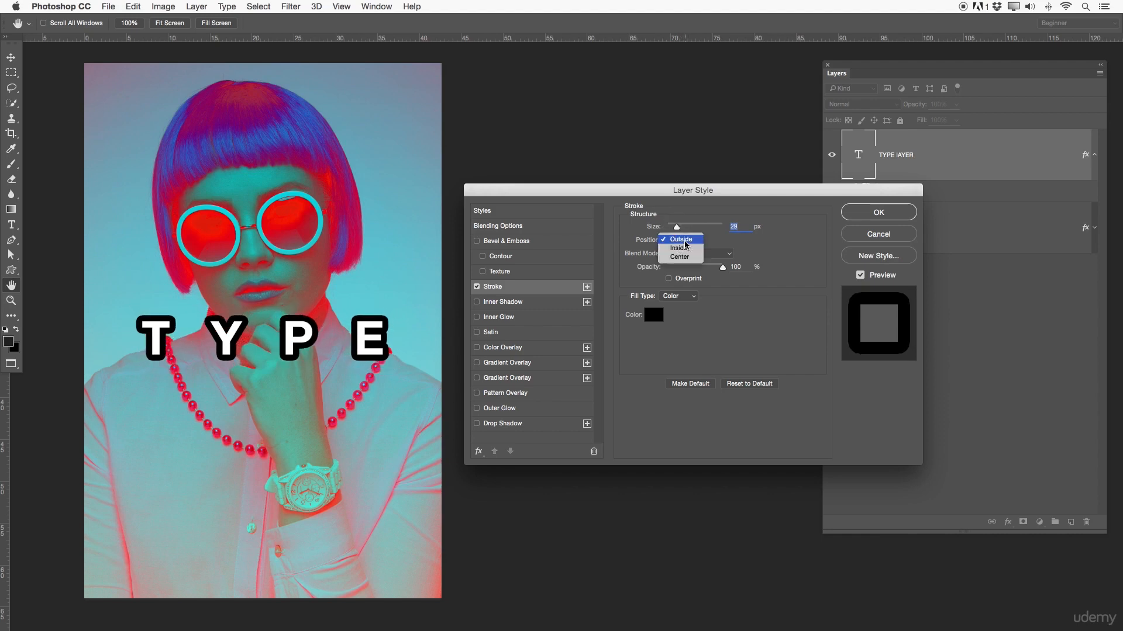
{"action": "left_click", "coordinate": [678, 248]}
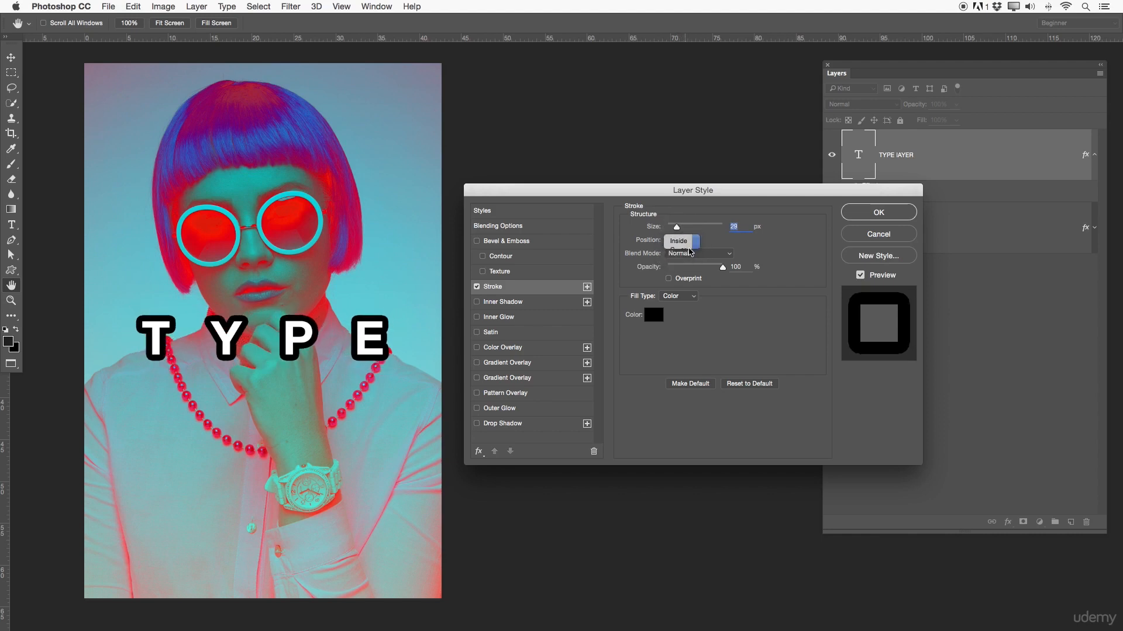
{"action": "left_click", "coordinate": [692, 247]}
{"action": "left_click", "coordinate": [691, 248]}
{"action": "left_click", "coordinate": [690, 238]}
{"action": "left_click", "coordinate": [680, 222]}
Try Difference for the stroke, then set its blend mode to Hard Mix at 100% opacity
{"action": "left_click", "coordinate": [698, 255]}
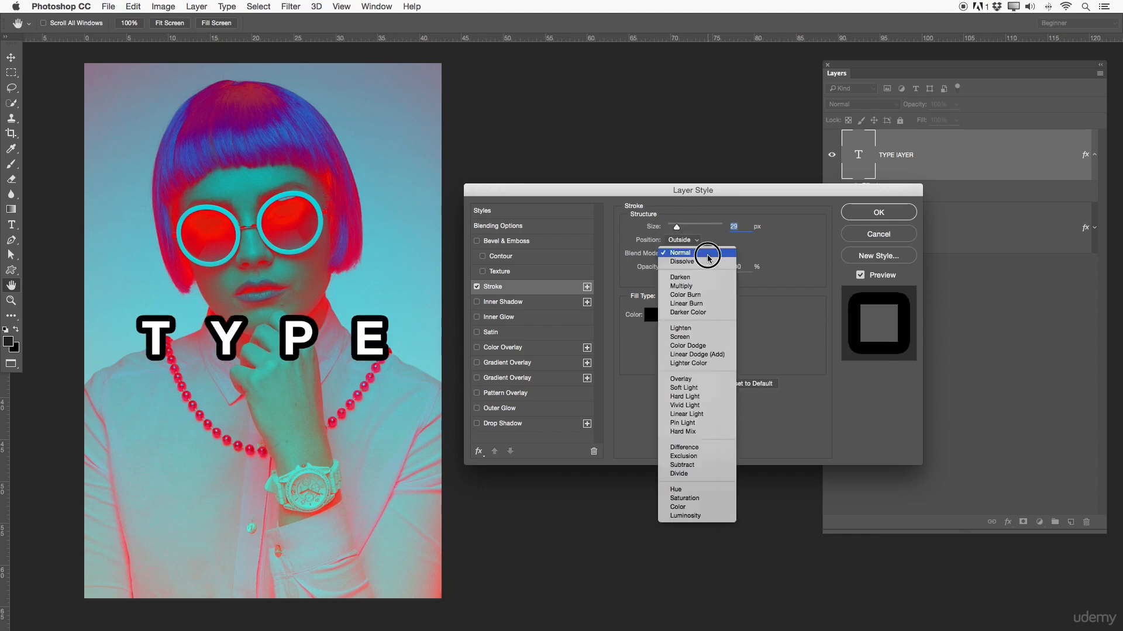
{"action": "left_click", "coordinate": [683, 448]}
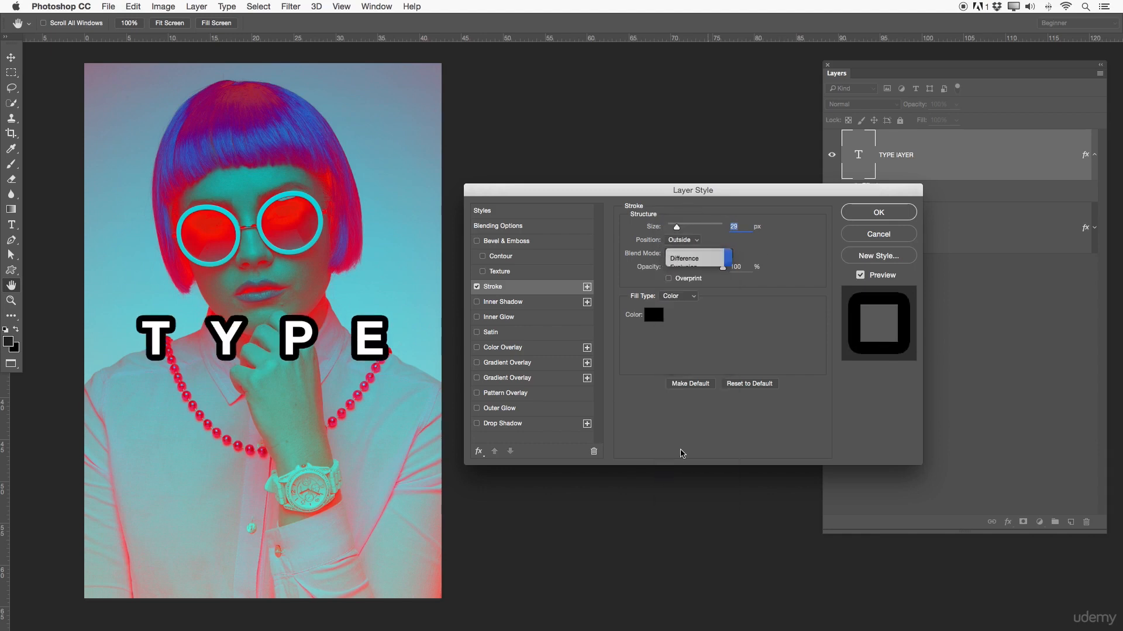
{"action": "left_click", "coordinate": [697, 238]}
{"action": "left_click", "coordinate": [714, 249]}
{"action": "left_click", "coordinate": [711, 256]}
{"action": "left_click", "coordinate": [703, 240]}
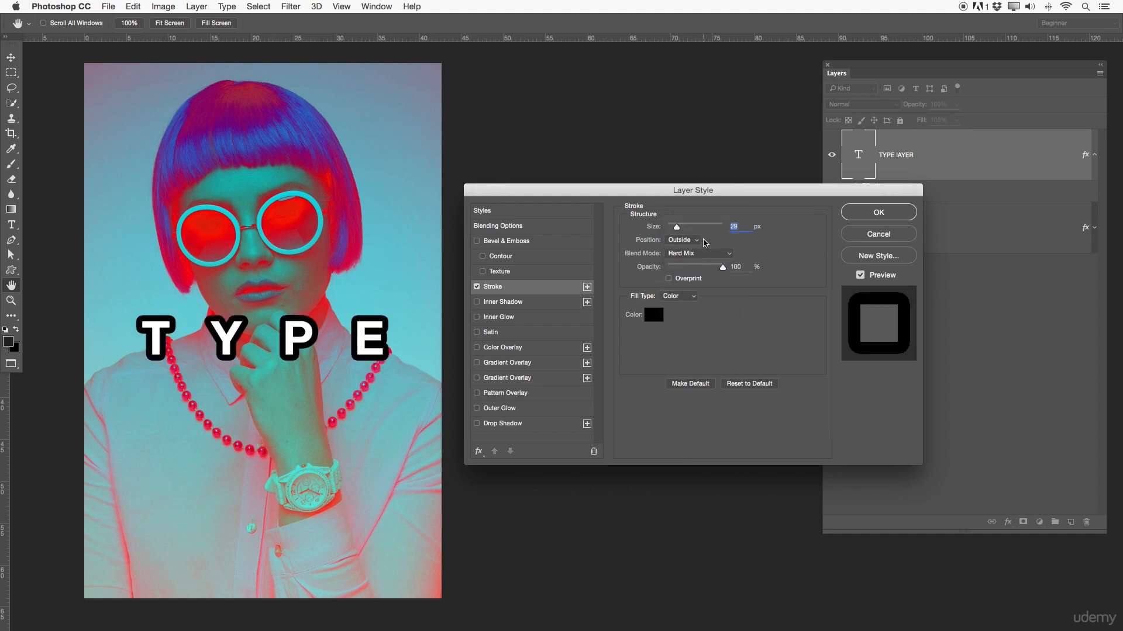
{"action": "mouse_move", "coordinate": [722, 267]}
{"action": "left_mouse_down"}
{"action": "mouse_move", "coordinate": [682, 270]}
{"action": "mouse_move", "coordinate": [735, 265]}
{"action": "left_mouse_up"}
Change the stroke color to pure bright red
{"action": "left_click", "coordinate": [653, 314]}
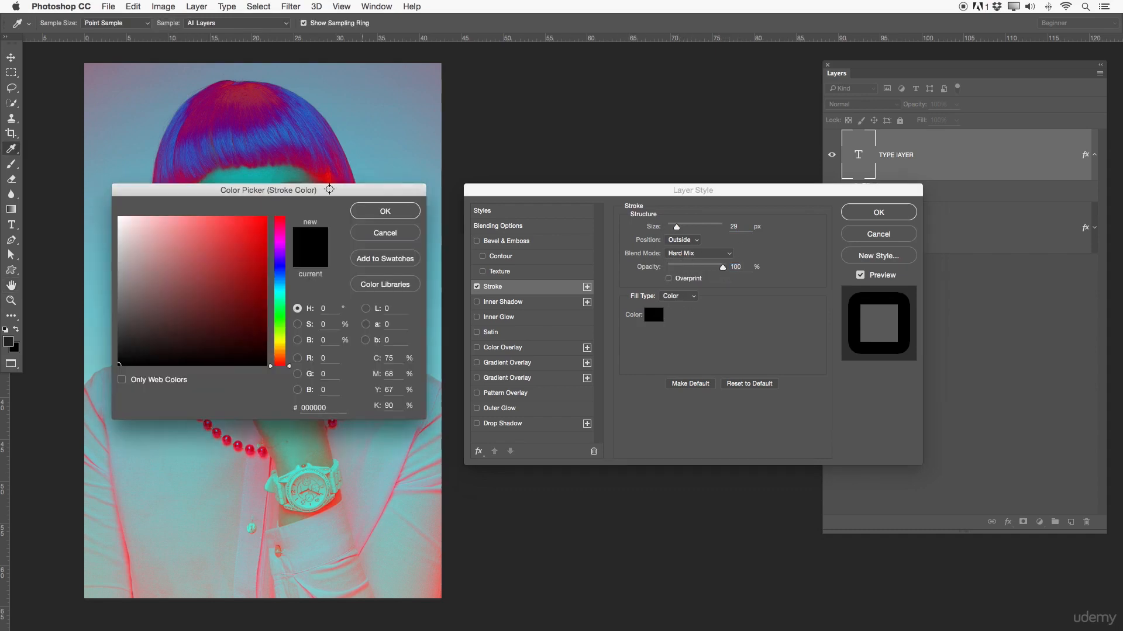
{"action": "left_click", "coordinate": [245, 236]}
{"action": "left_click_drag", "start_coordinate": [245, 236], "coordinate": [268, 208]}
{"action": "left_click", "coordinate": [378, 212]}
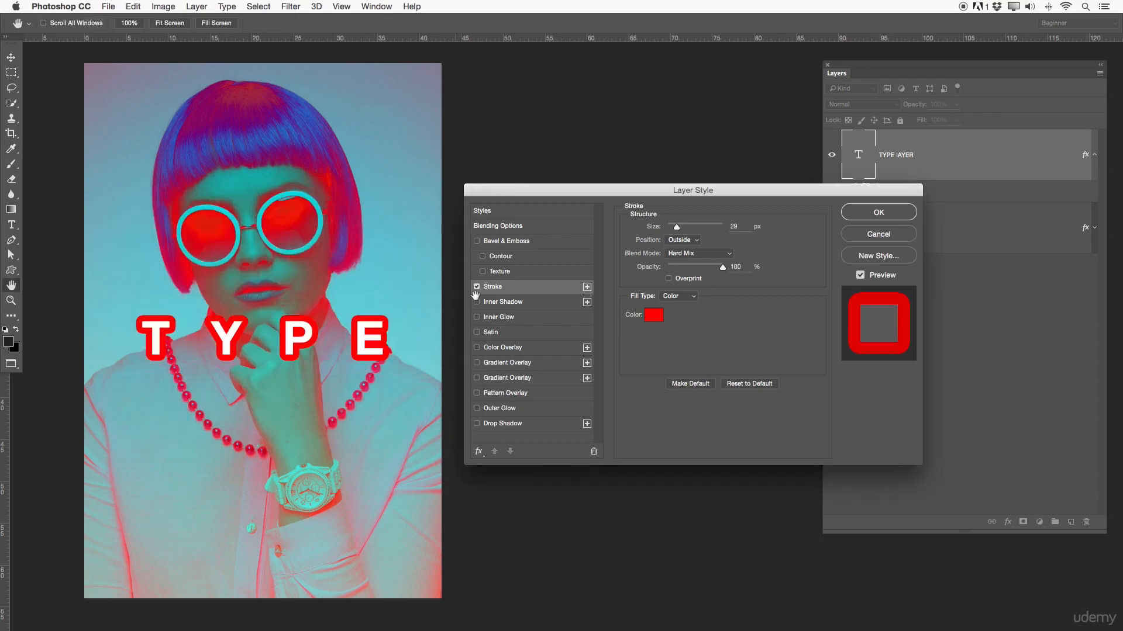
Set the stroke size to 10 px and apply the layer style to the type layer
{"action": "double_click", "coordinate": [732, 226]}
{"action": "type", "text": "10"}
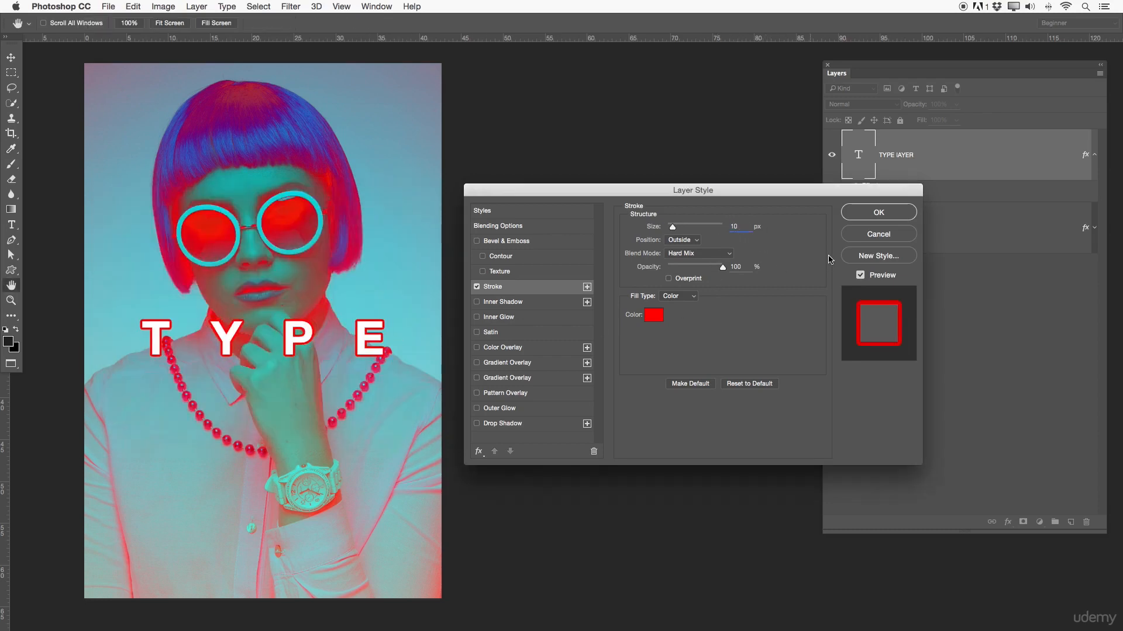
{"action": "left_click", "coordinate": [893, 212]}
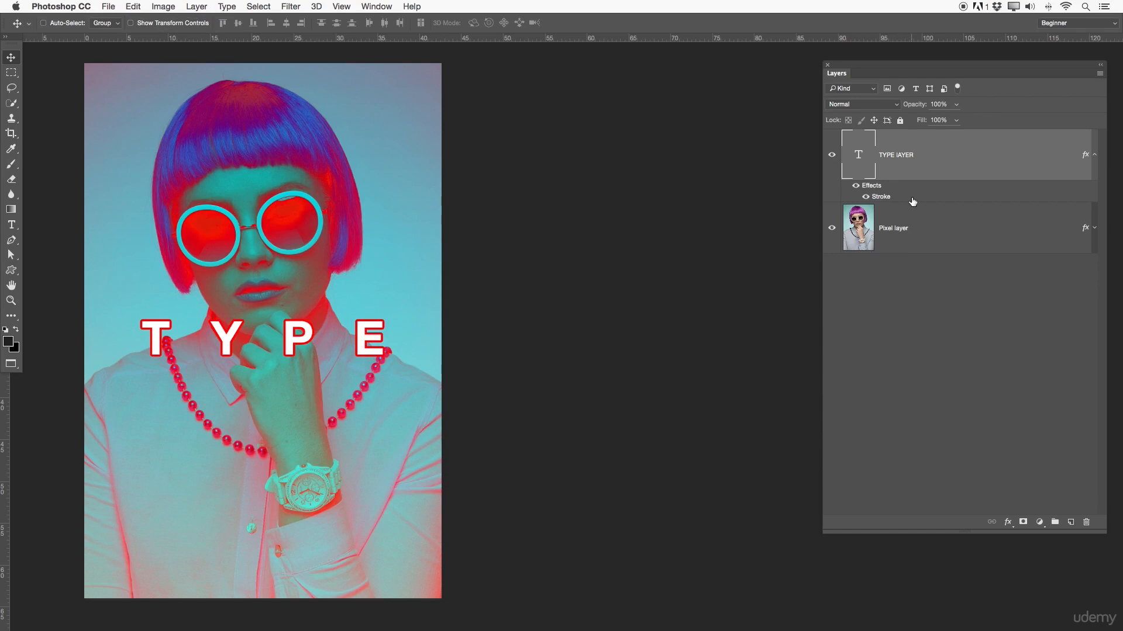
Open the type layer's layer style settings, try both gradient overlays and the pattern overlay, and switch them off again
{"action": "double_click", "coordinate": [938, 173]}
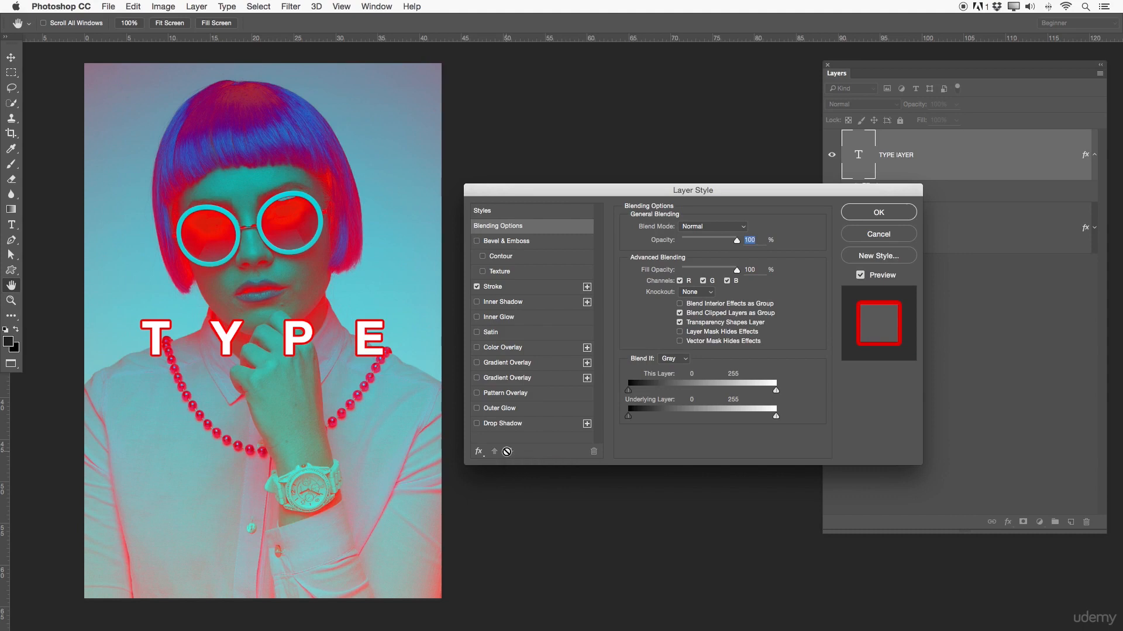
{"action": "left_click", "coordinate": [510, 365]}
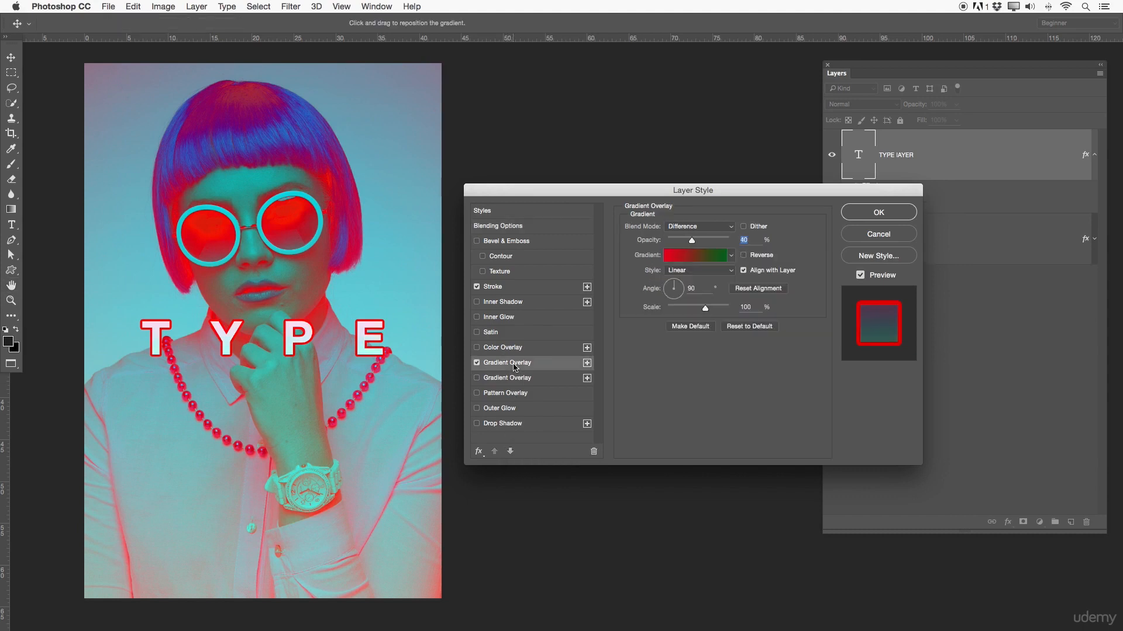
{"action": "left_click", "coordinate": [476, 363]}
{"action": "left_click", "coordinate": [498, 381]}
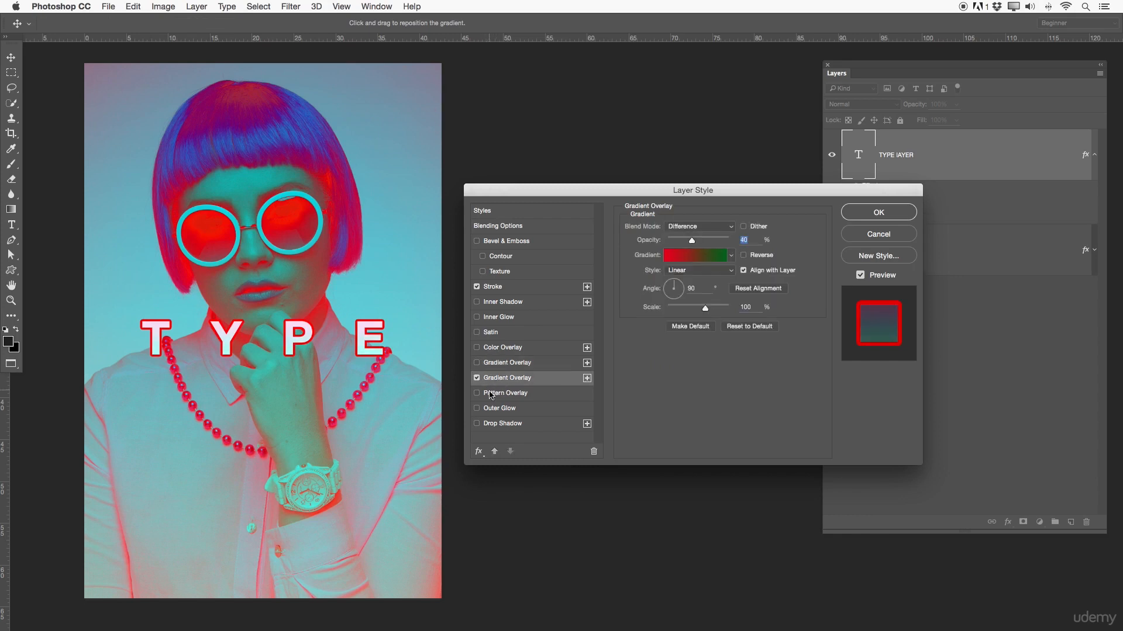
{"action": "left_click", "coordinate": [487, 394]}
{"action": "left_click", "coordinate": [480, 393]}
Add an Outer Glow and a Drop Shadow to the type layer, setting the shadow's distance to 41 px and size to 0 px
{"action": "left_click", "coordinate": [501, 409]}
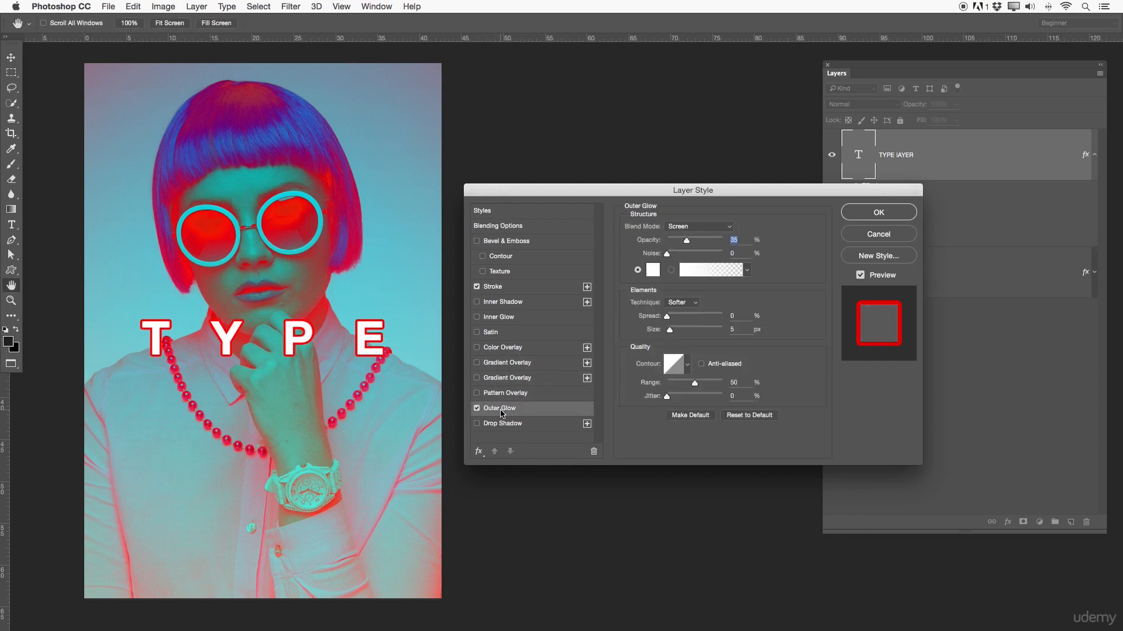
{"action": "left_click", "coordinate": [501, 423]}
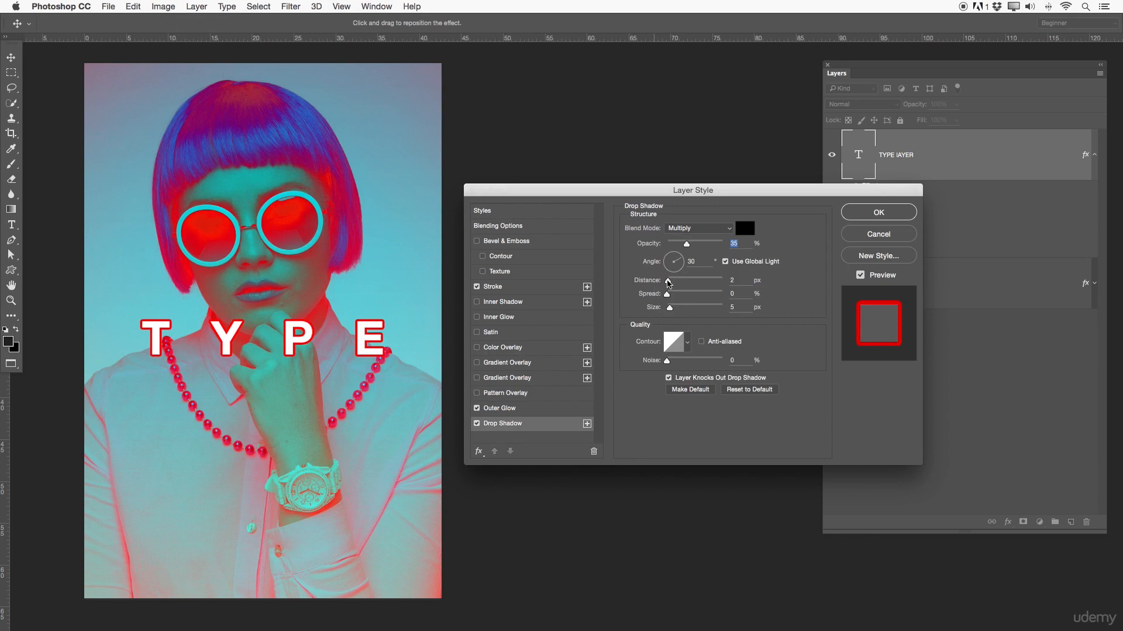
{"action": "left_click_drag", "start_coordinate": [667, 281], "coordinate": [667, 308]}
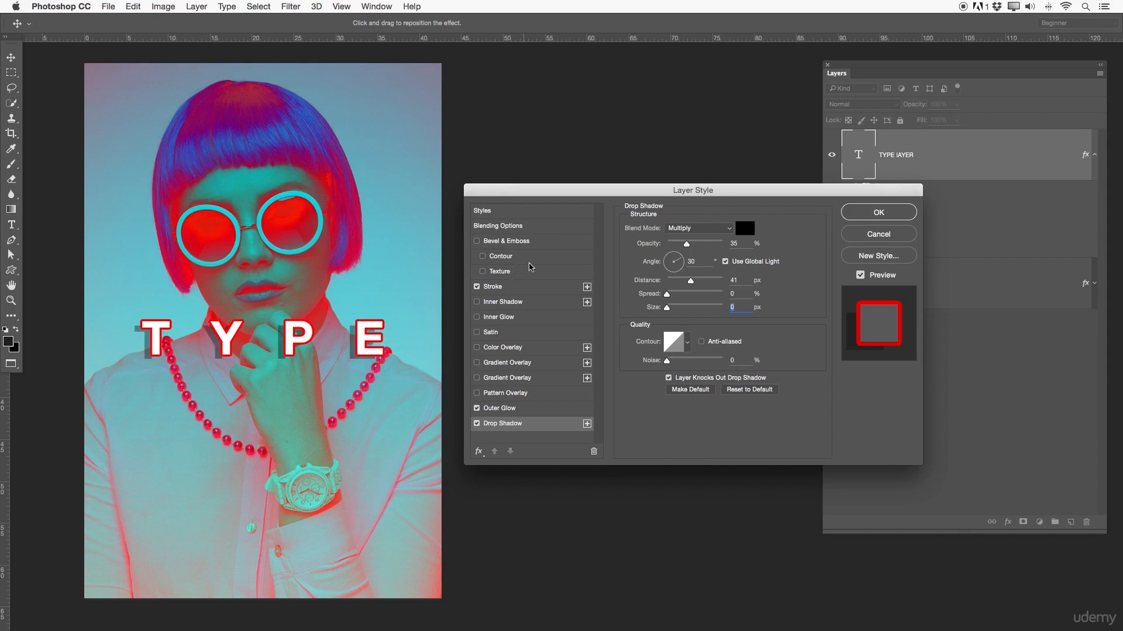
Add Bevel & Emboss with a depth of 355% and apply the layer style to the type layer
{"action": "left_click", "coordinate": [515, 241]}
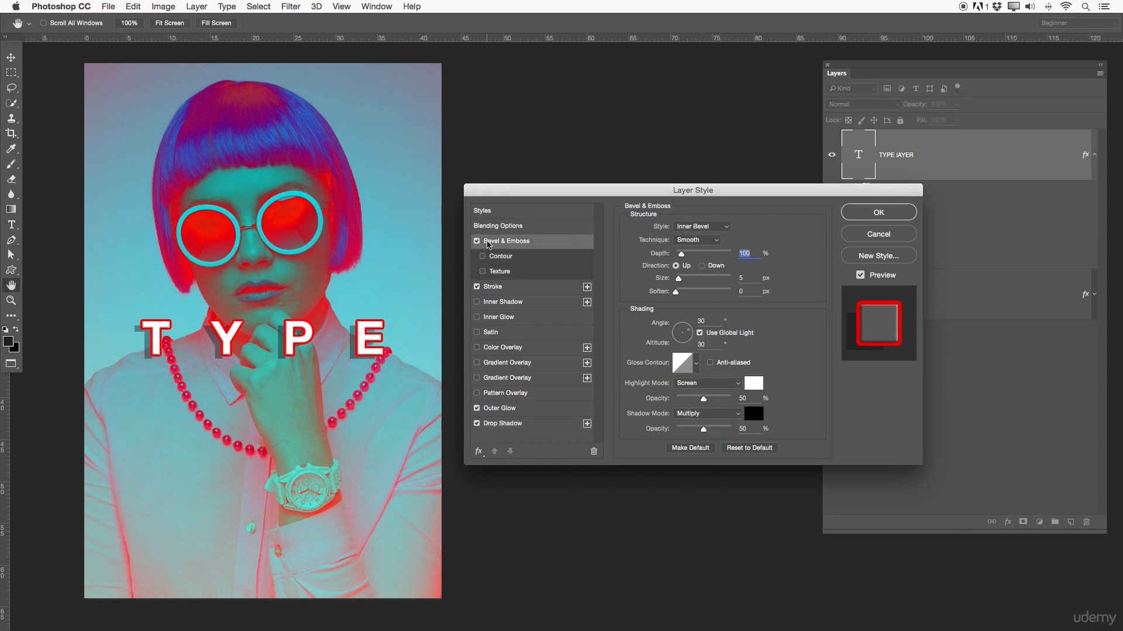
{"action": "left_click_drag", "start_coordinate": [681, 254], "coordinate": [695, 254]}
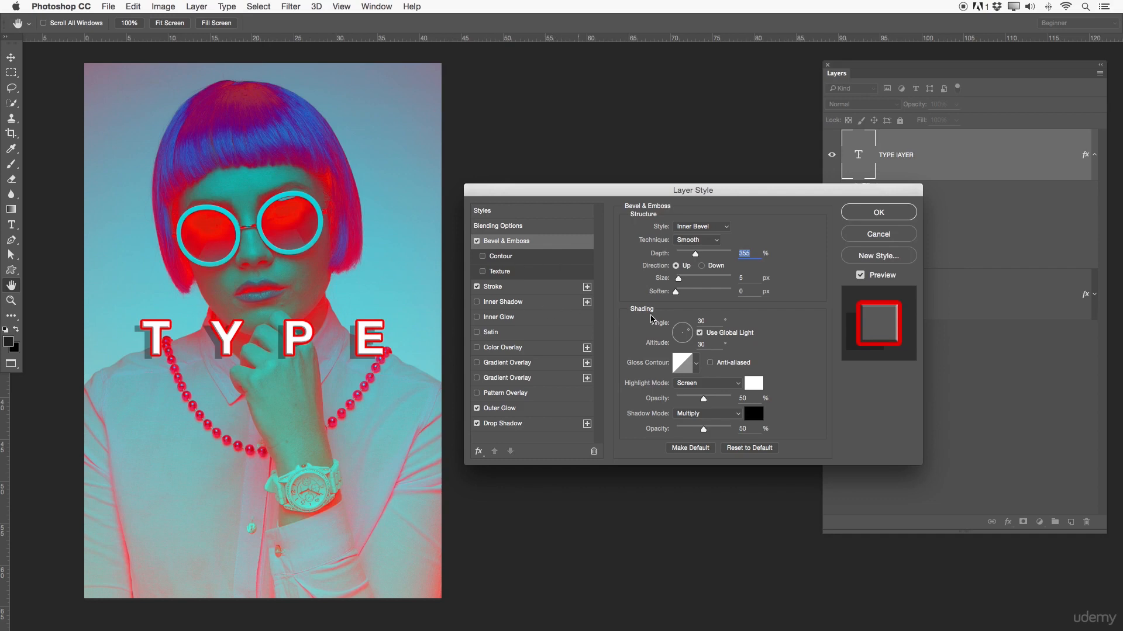
{"action": "left_click", "coordinate": [886, 216]}
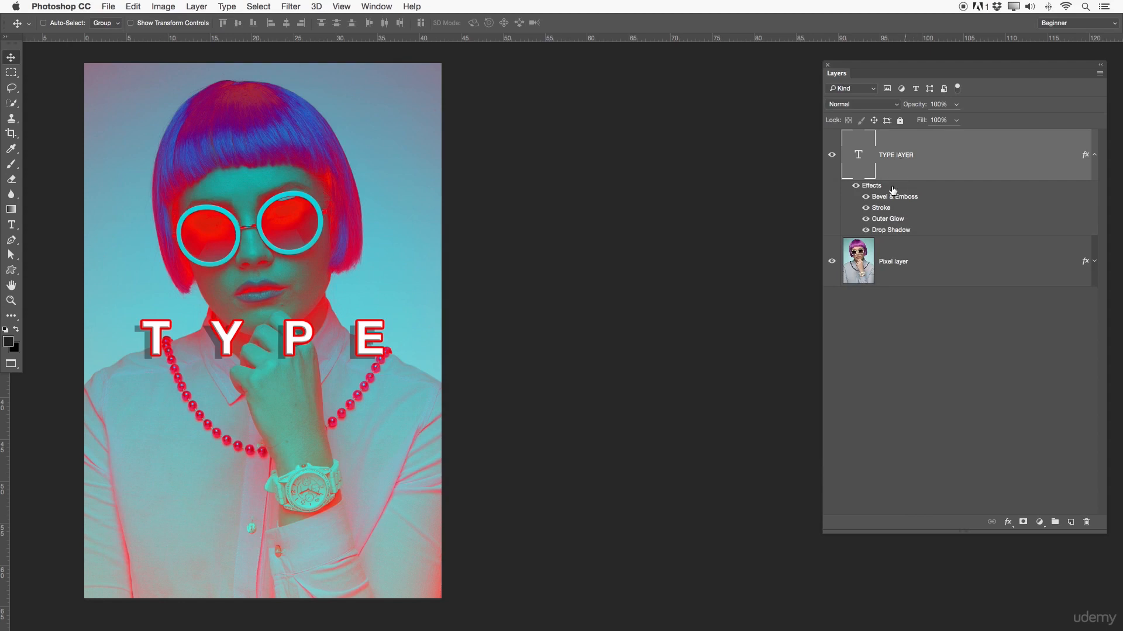
Toggle the visibility of the type layer's Stroke and Bevel & Emboss effects to compare their influence on the text
{"action": "left_click", "coordinate": [866, 208]}
{"action": "left_click", "coordinate": [866, 208]}
{"action": "left_click", "coordinate": [866, 208]}
{"action": "left_click", "coordinate": [866, 197]}
{"action": "left_click", "coordinate": [866, 197]}
{"action": "left_click", "coordinate": [866, 197]}
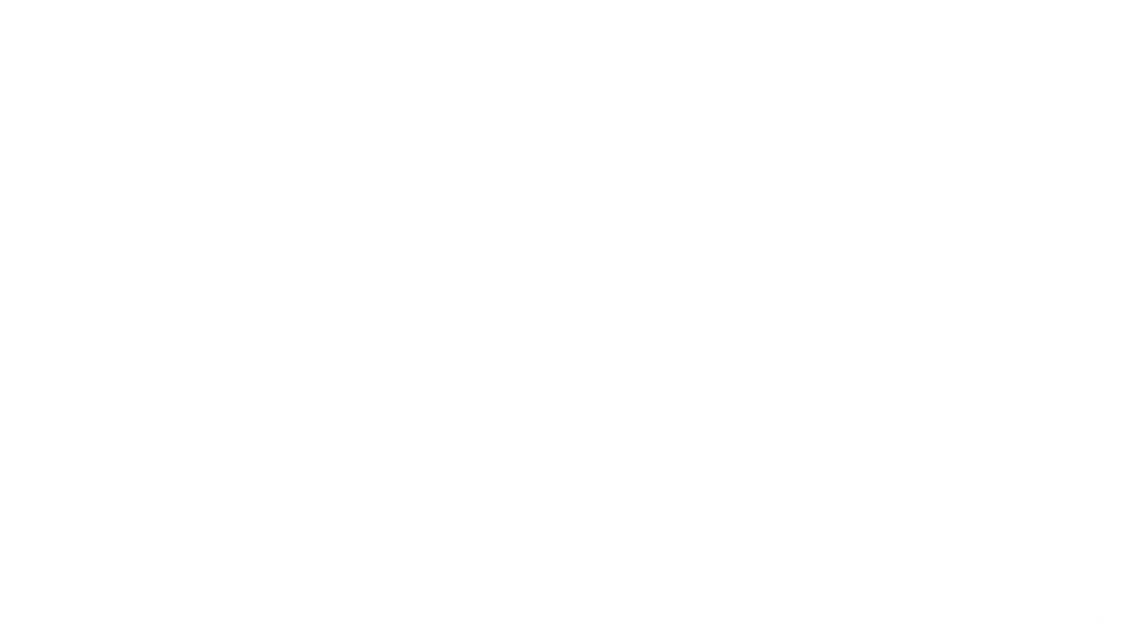